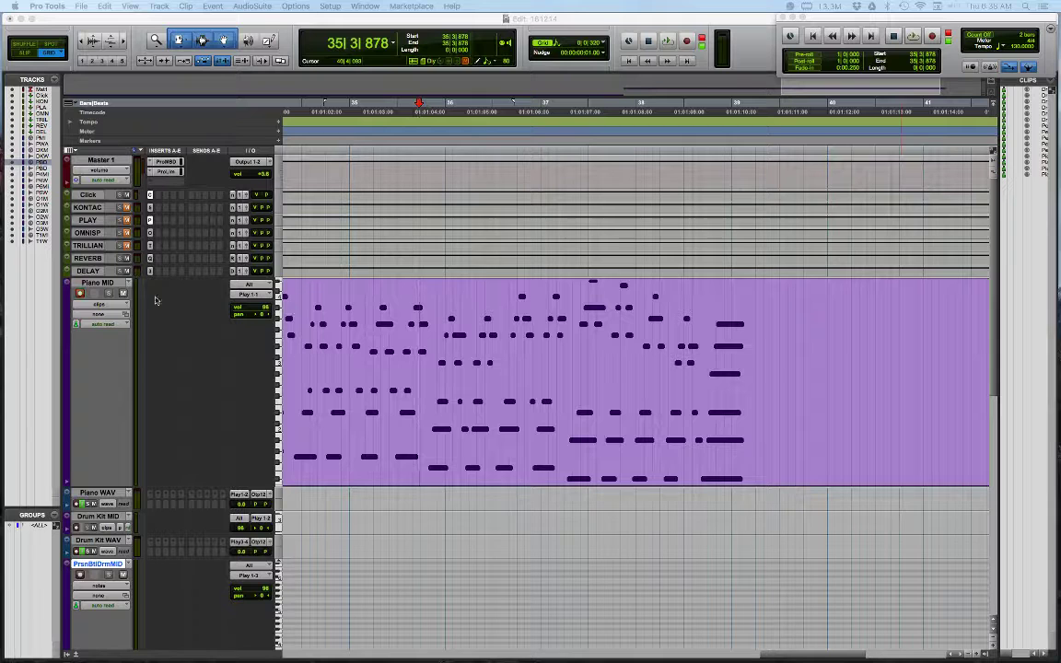
- Open an enlarged velocity lane beneath the Piano MID track, with the track itself shown in clips view
left_click(103, 306)
left_click(104, 324)
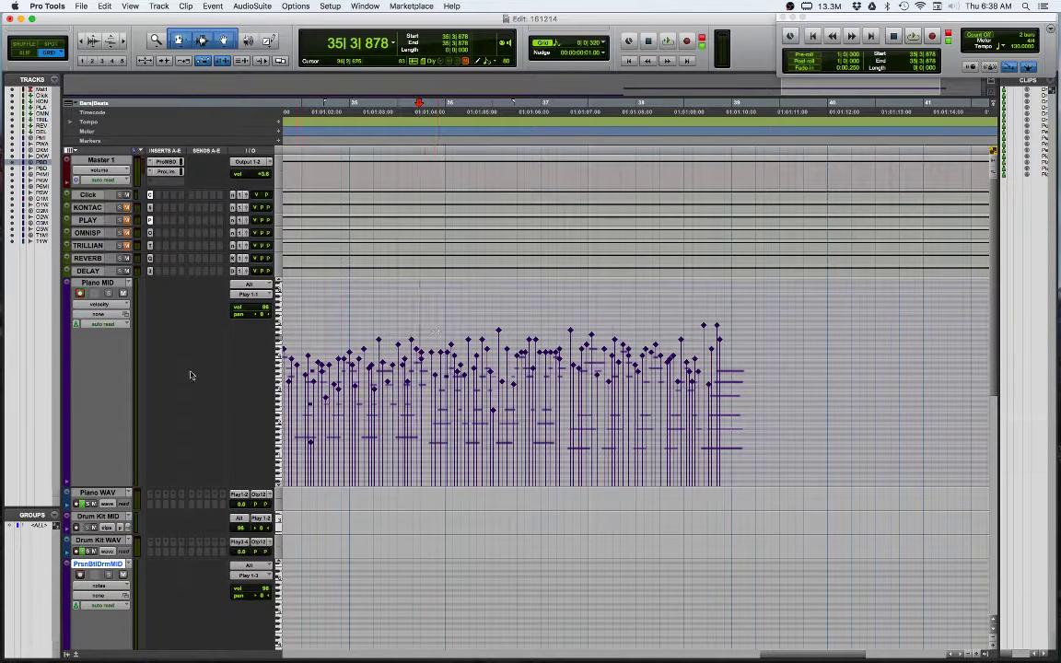
left_click(66, 484)
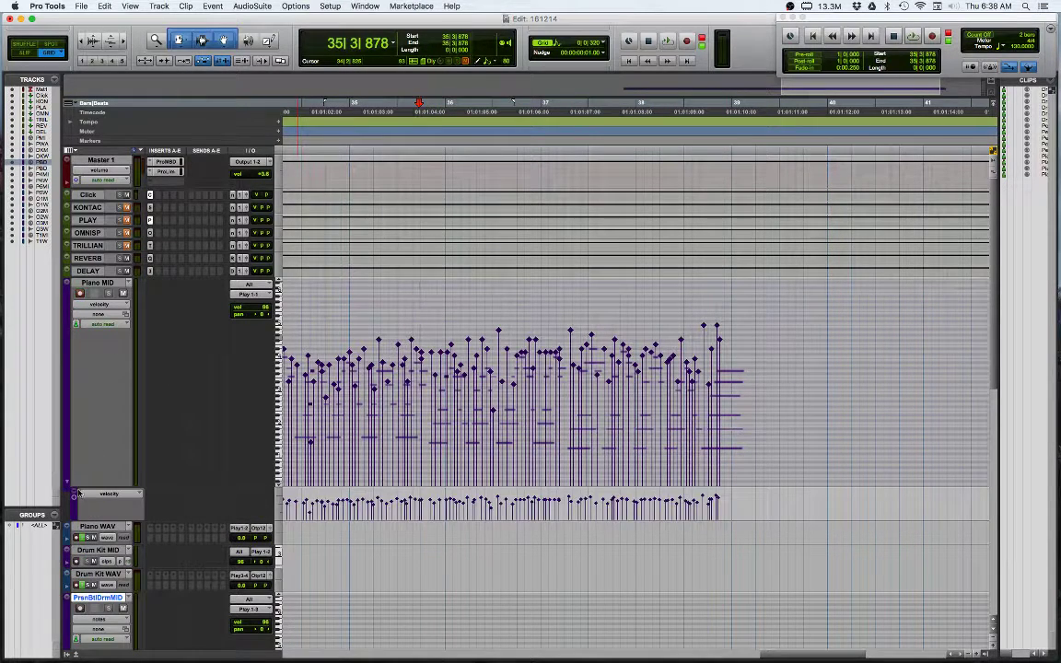
left_click(101, 304)
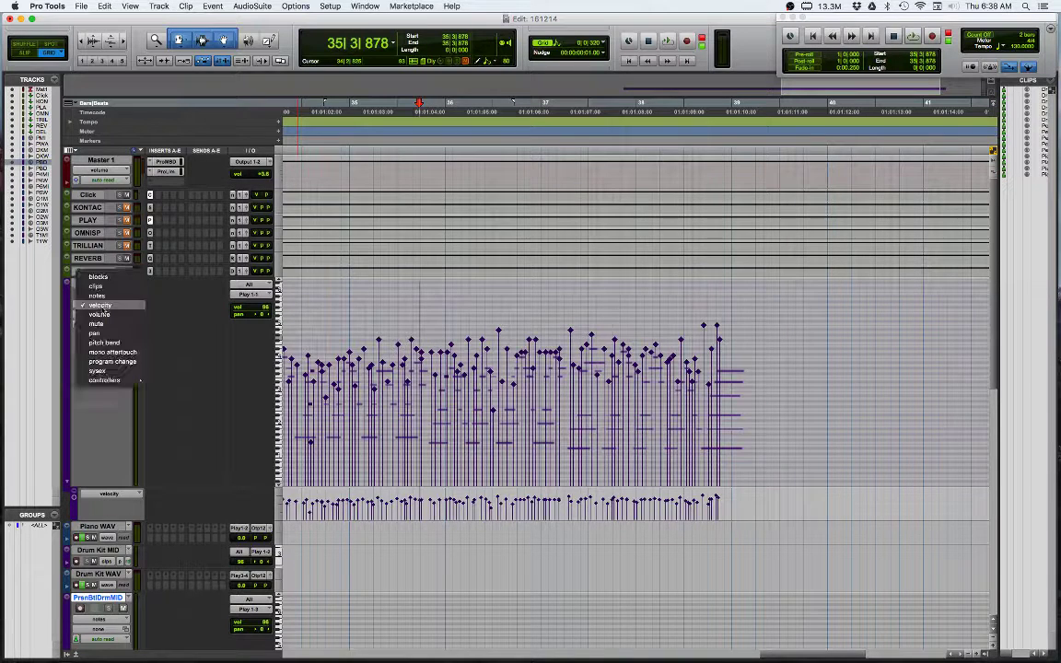
left_click(99, 270)
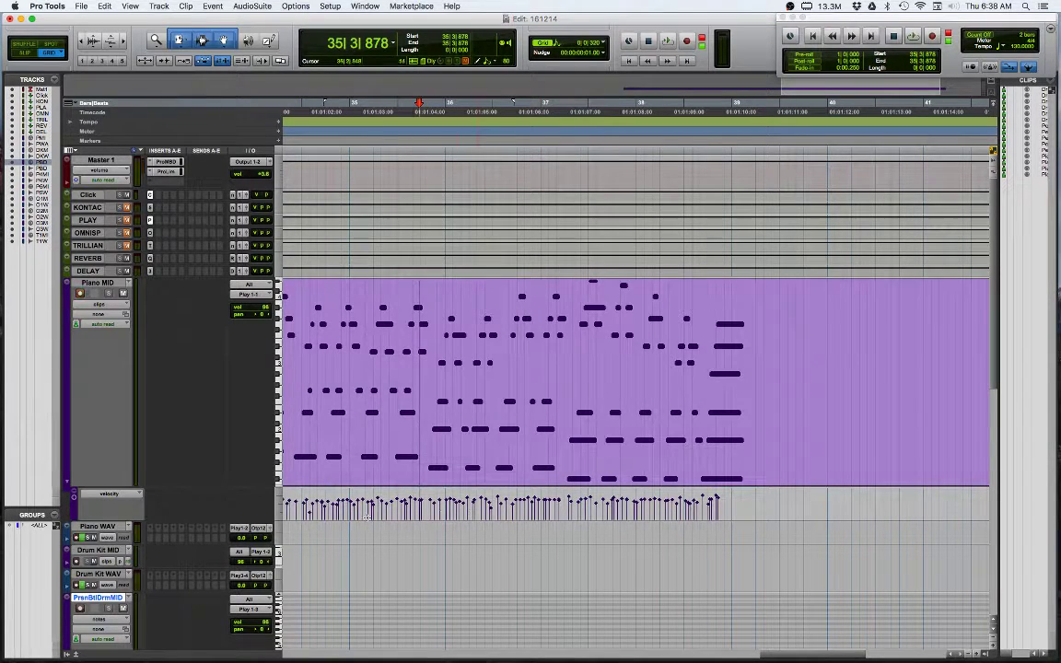
left_click_drag(136, 521, 135, 632)
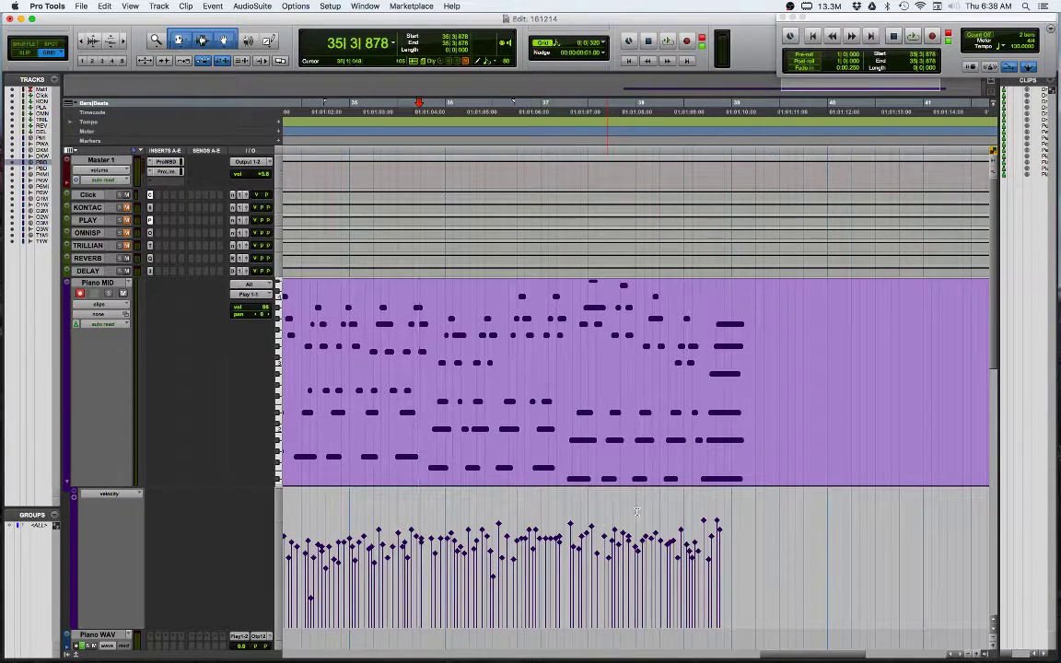
- Lower the velocity of the long low note starting at 35|2|885 in the Piano MID velocity lane
key("t")
key("t")
key("t")
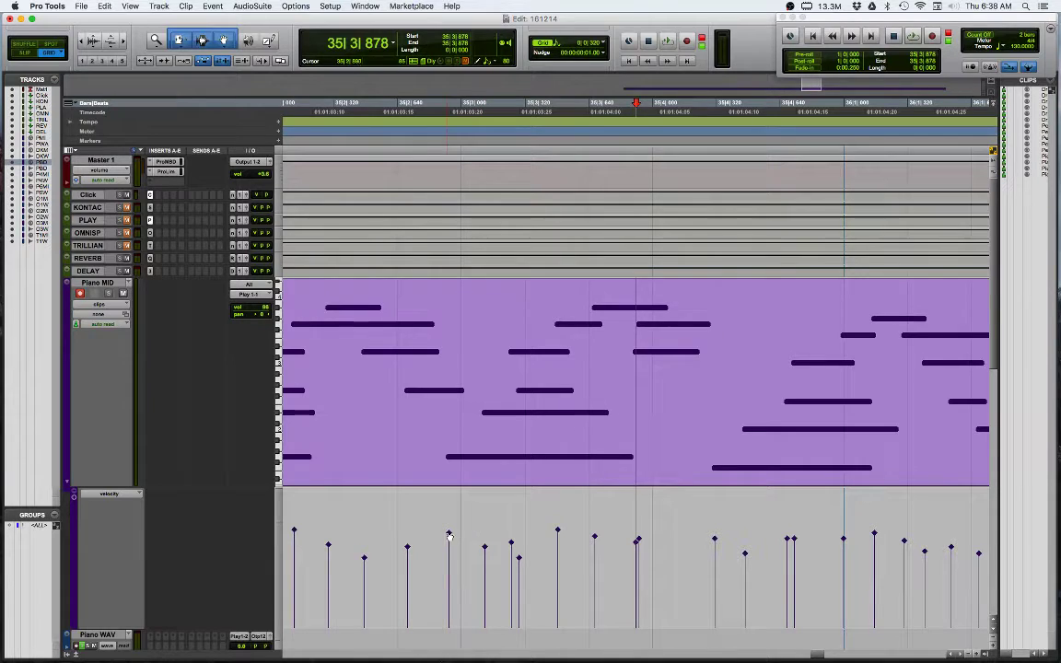
left_click_drag(448, 534, 448, 550)
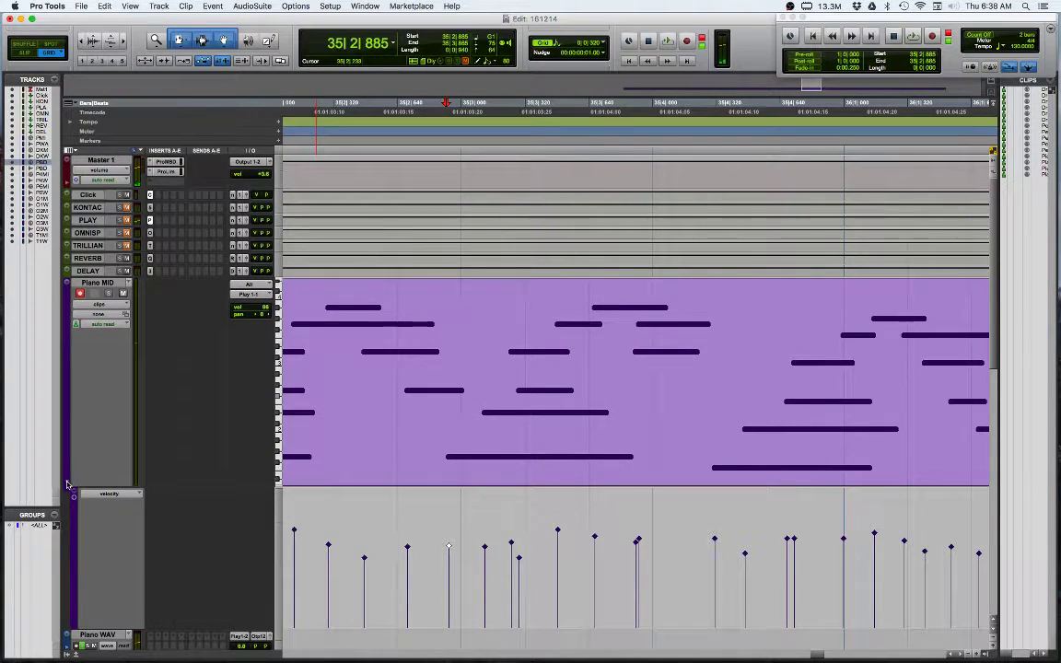
- Hide the controller lane beneath the Piano MID track and switch the track to velocity view
left_click(66, 484)
left_click(99, 305)
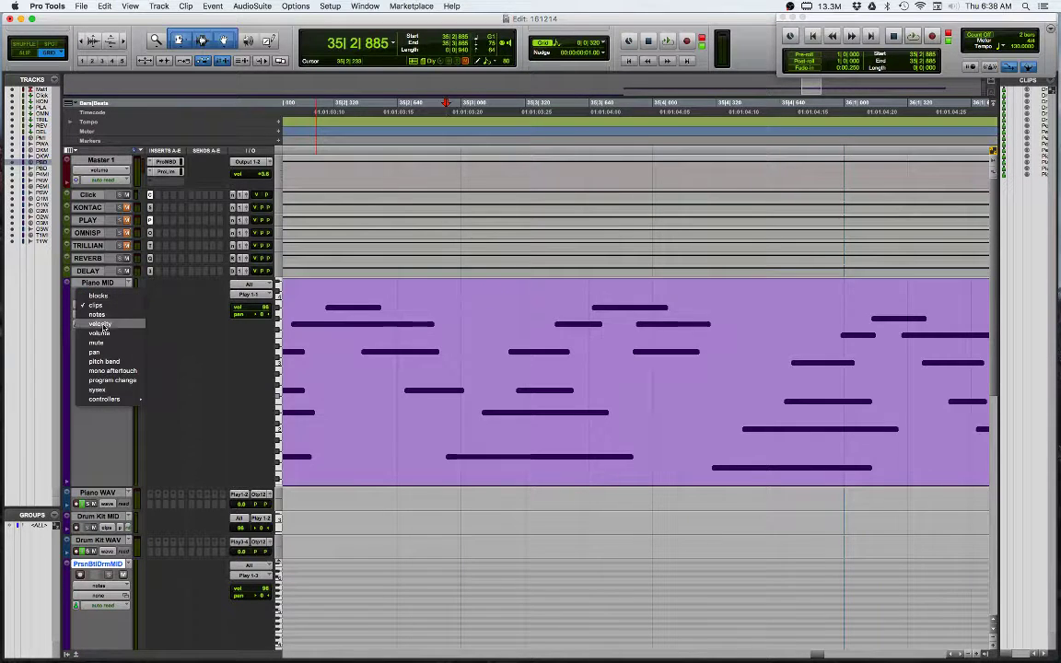
left_click(103, 318)
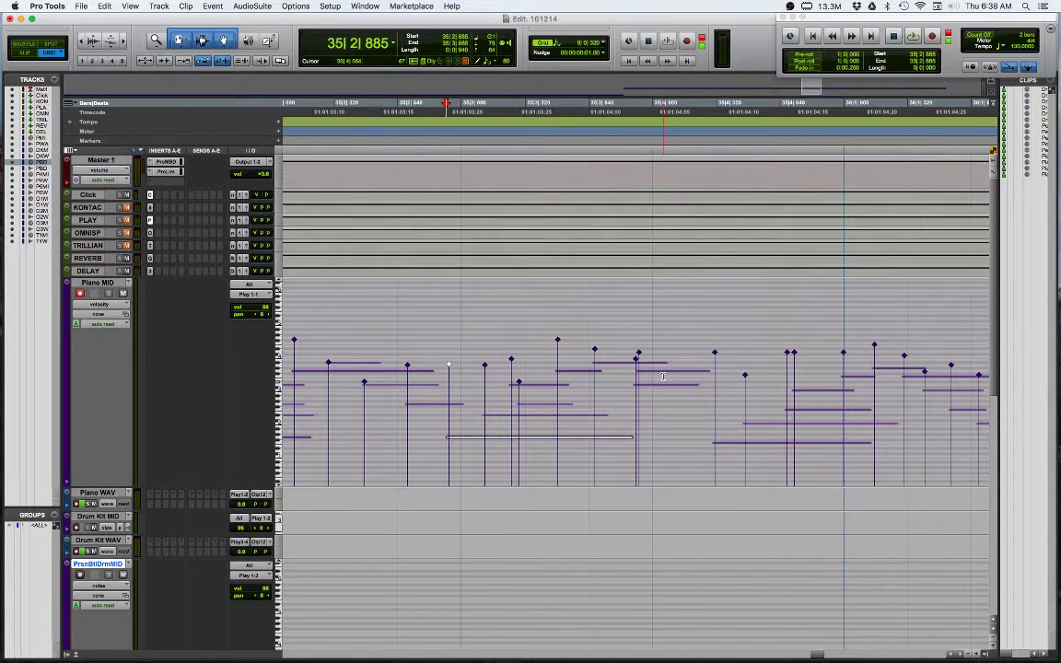
- Select all Piano MID notes from about bar 35 to the start of bar 37
key("t")
key("r")
key("r")
key("r")
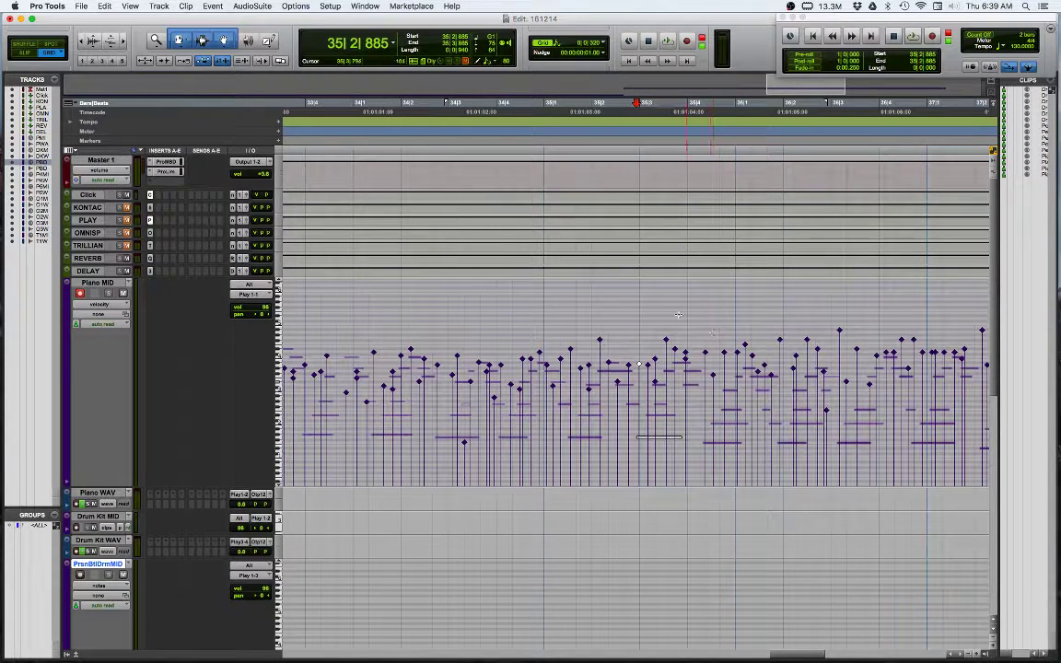
left_click(550, 327)
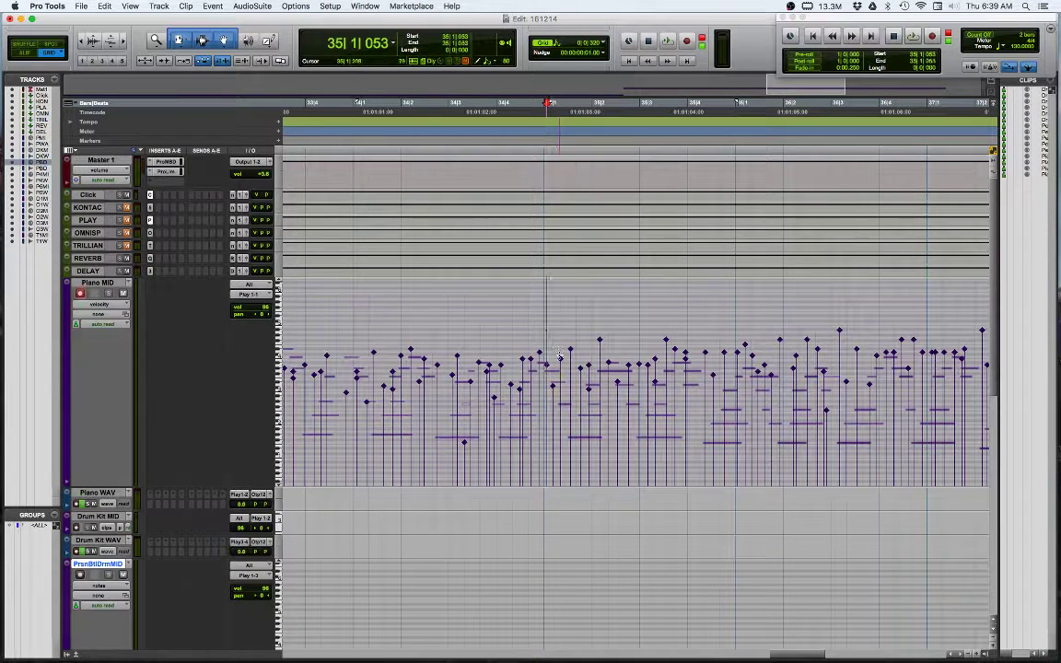
left_click_drag(543, 339, 901, 435)
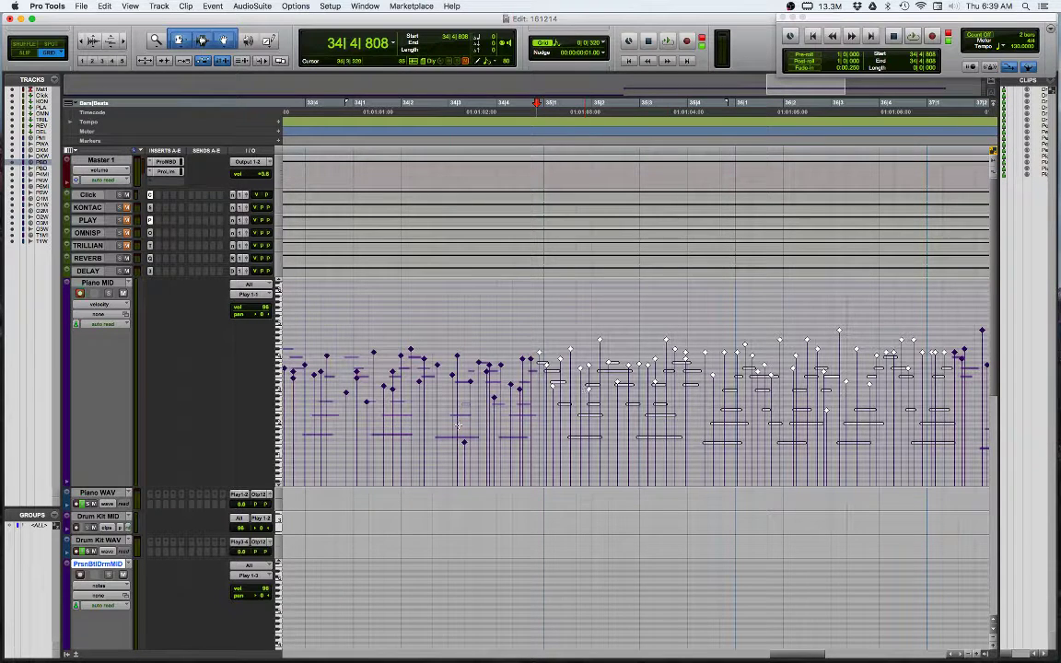
- Activate the Pencil tool with the Line shape
left_click(272, 42)
left_click(273, 43)
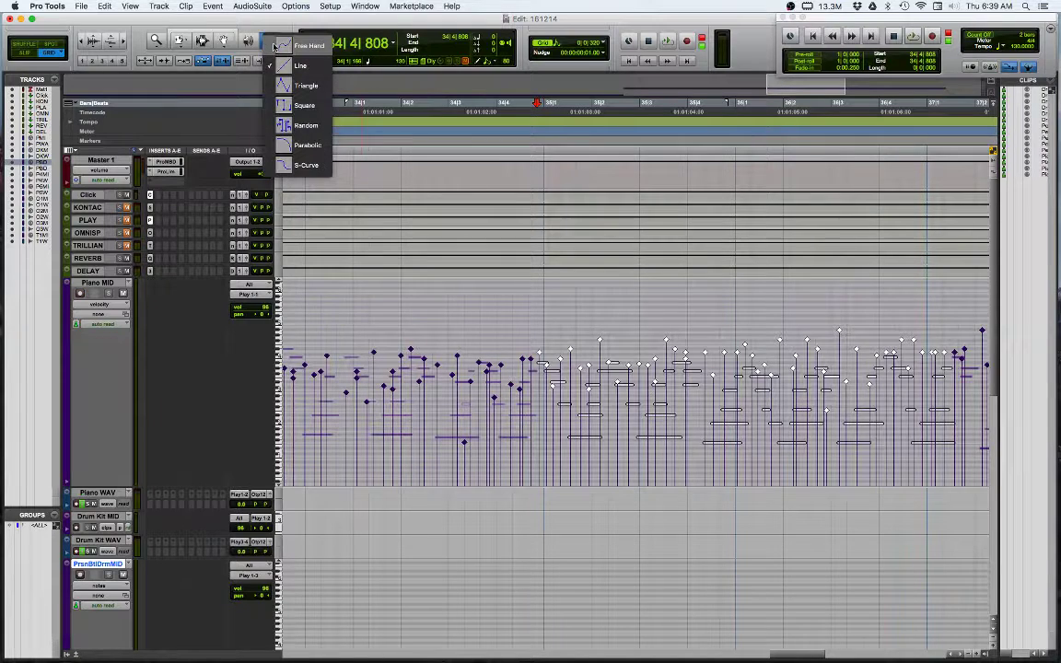
left_click(297, 67)
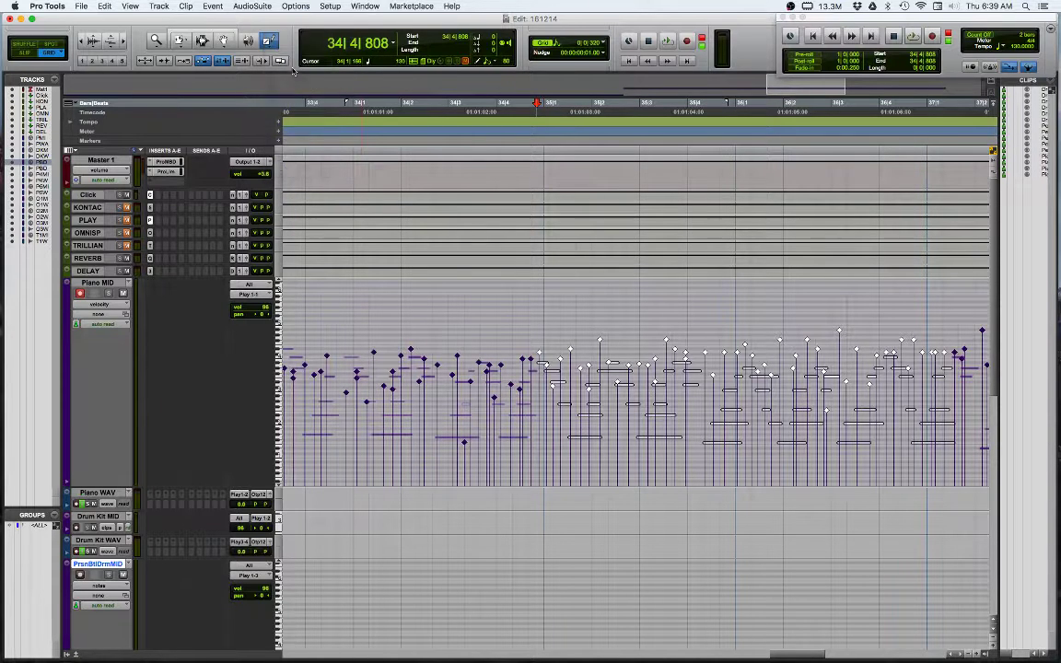
left_click(271, 43)
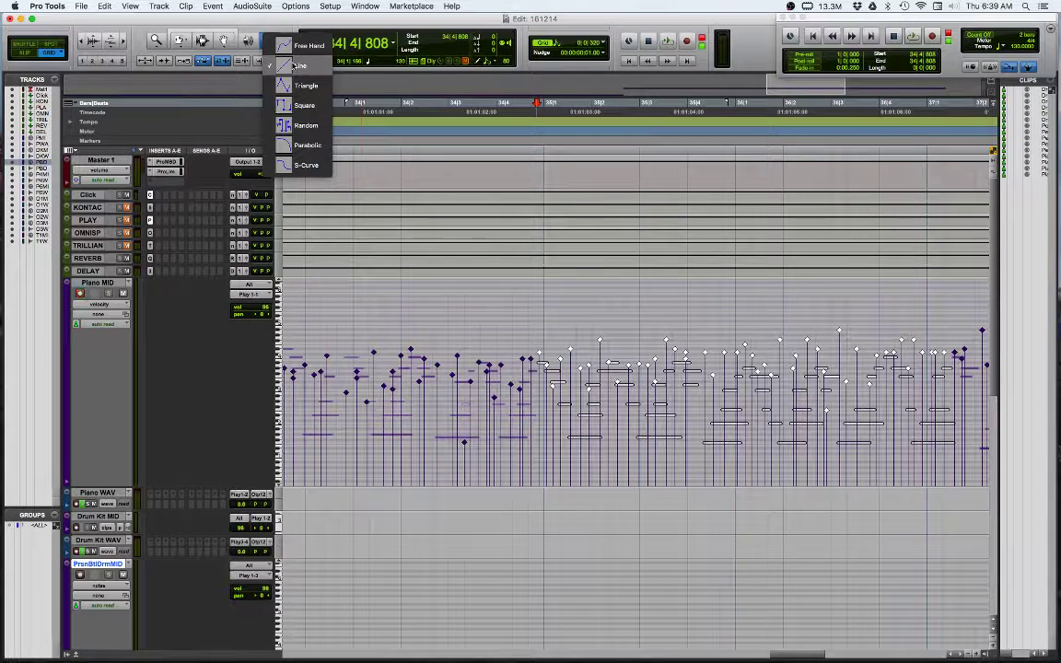
left_click(297, 66)
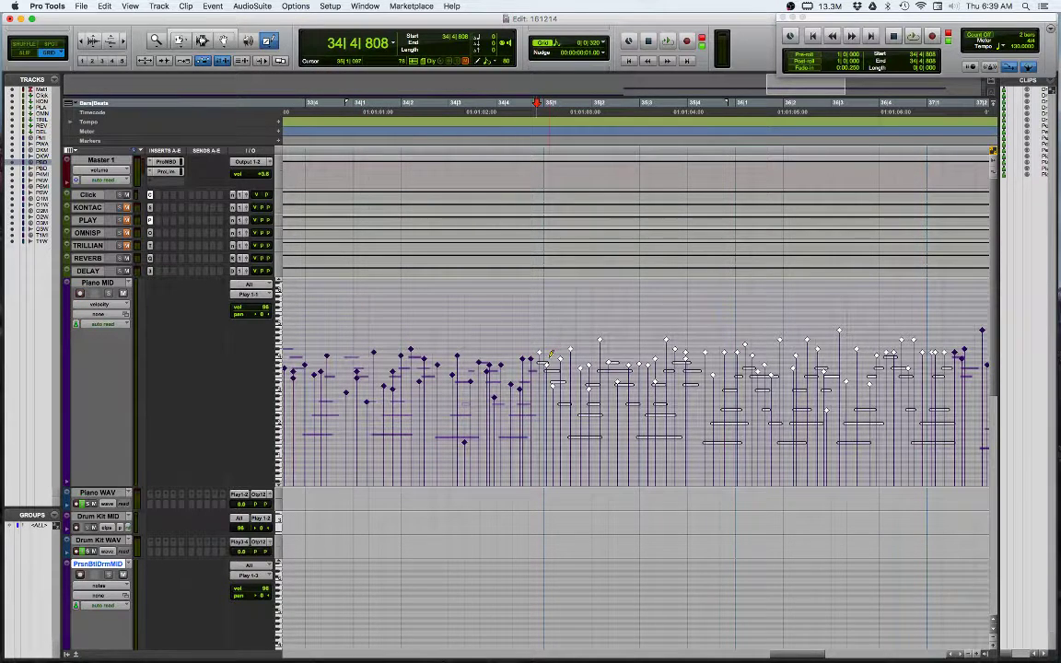
- Reselect the notes from about bar 35 to bar 37 with the Smart Tool and pencil a nearly level velocity line across them
left_click(211, 33)
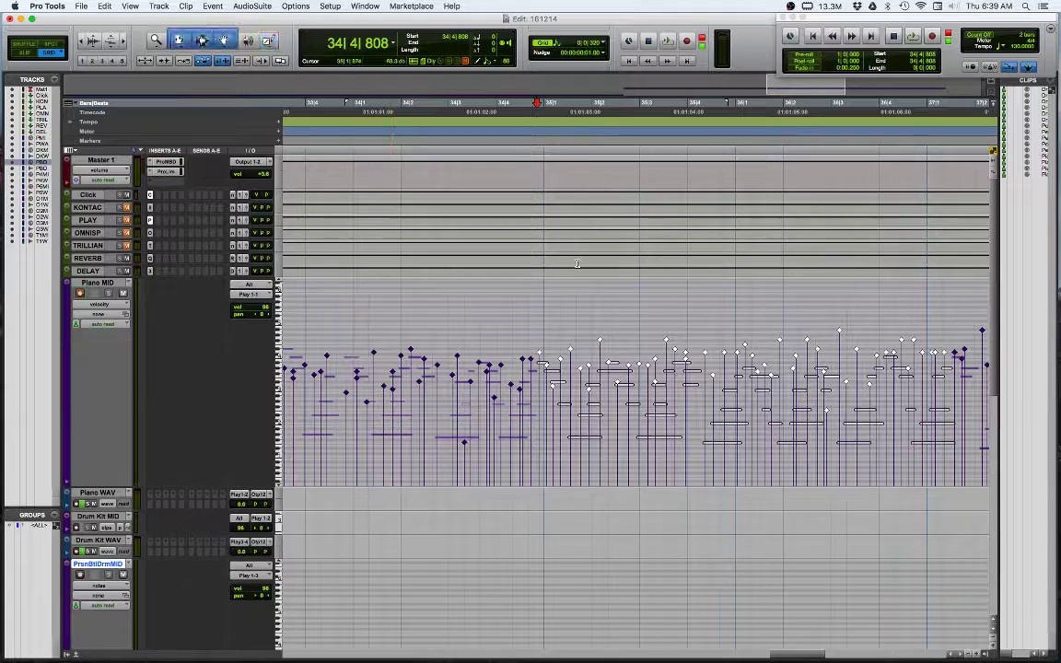
left_click(557, 334)
left_click_drag(538, 338, 946, 450)
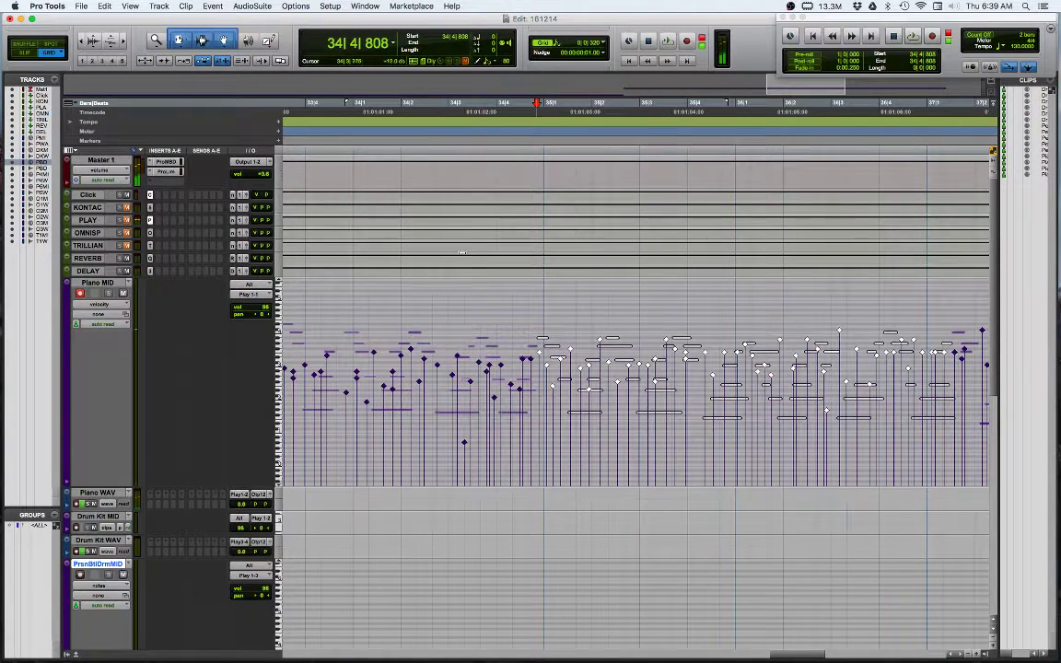
left_click(269, 41)
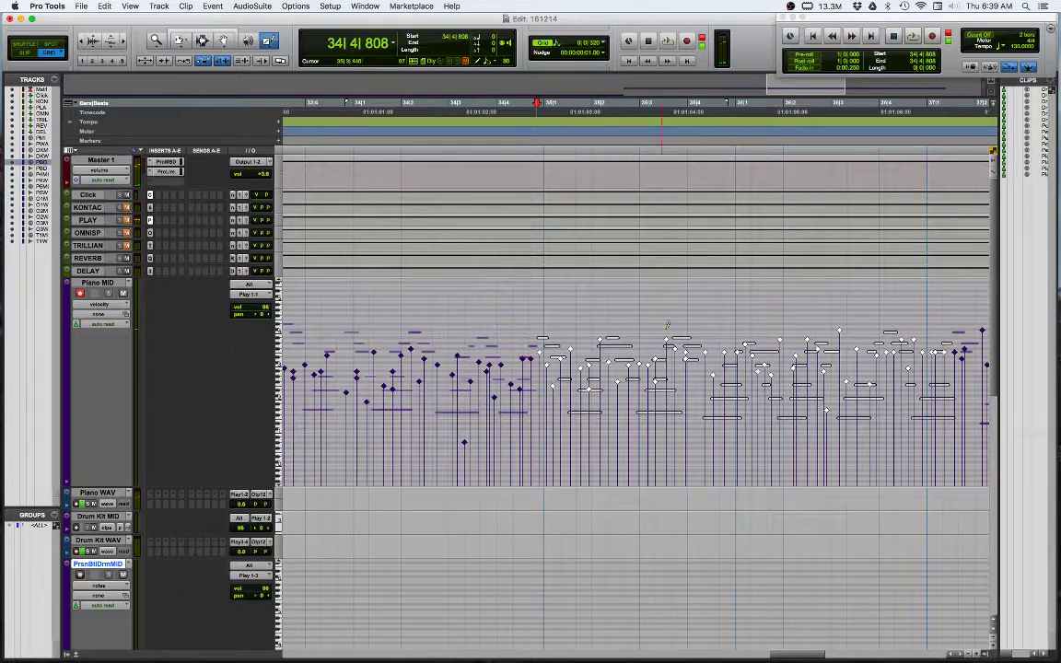
mouse_move(543, 366)
left_mouse_down()
mouse_move(840, 365)
mouse_move(954, 293)
mouse_move(969, 427)
mouse_move(976, 356)
left_mouse_up()
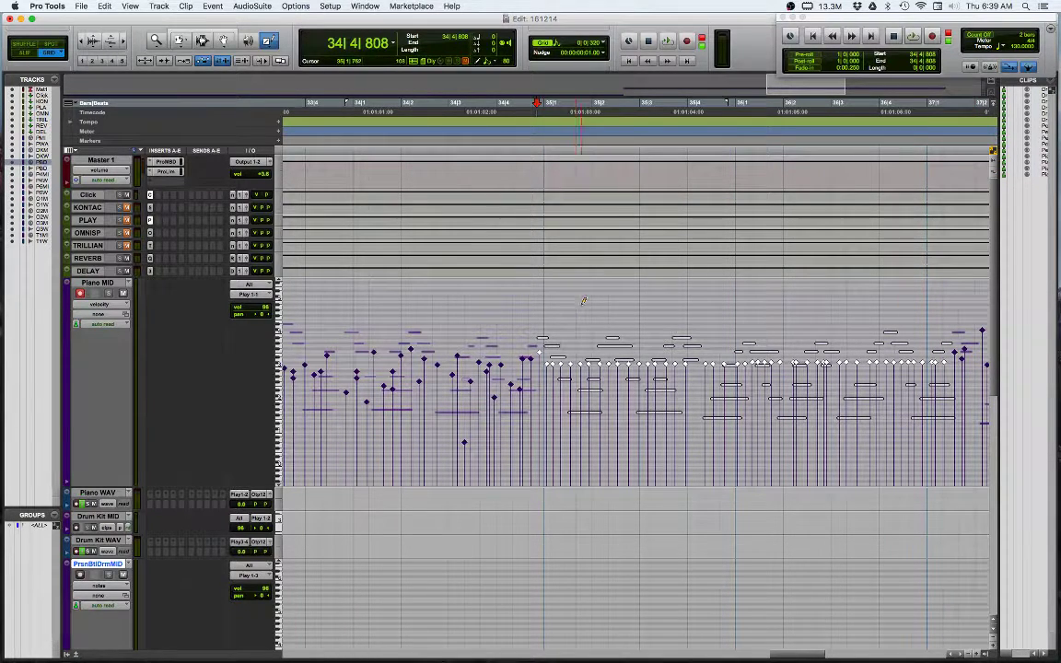
- Play back the passage with levelled velocities, undo the velocity line and return to the Smart Tool
key("space")
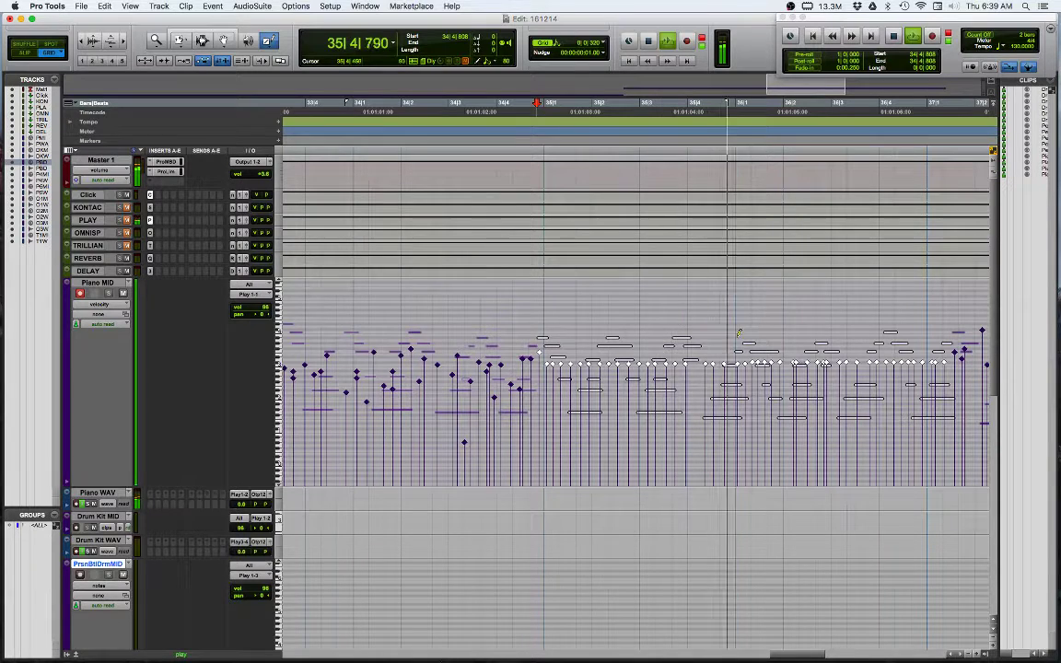
key("space")
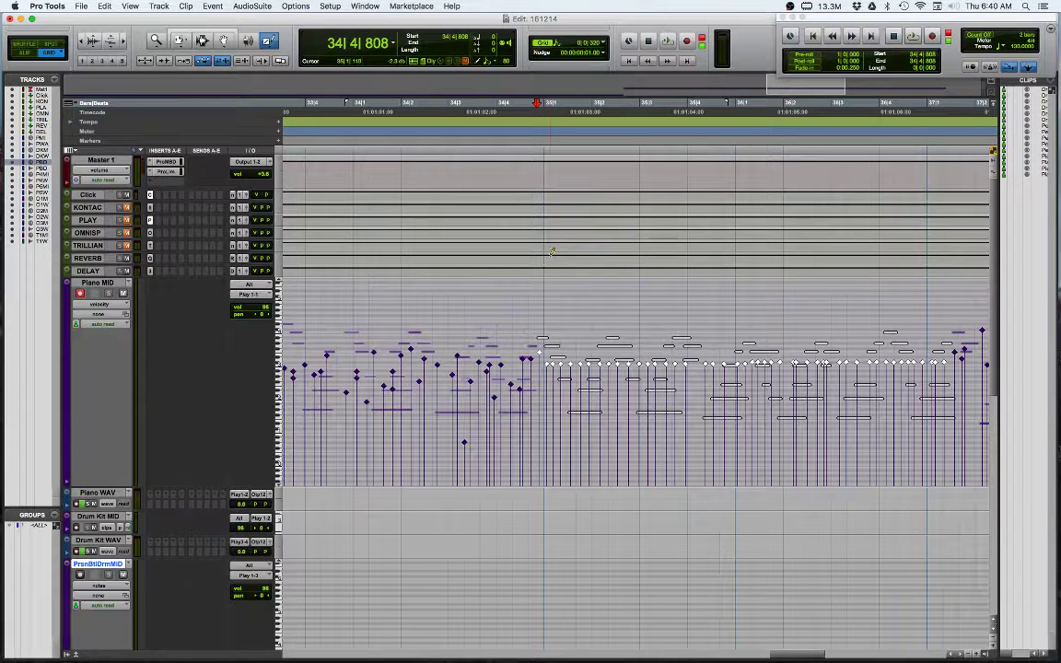
key("super+z")
left_click(225, 33)
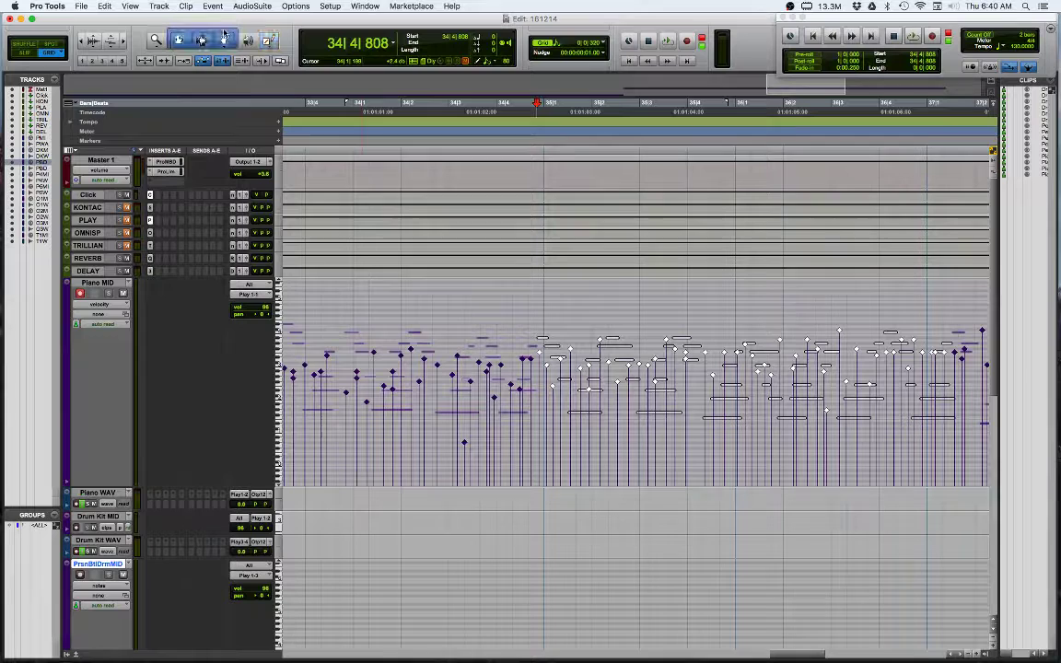
- Select only the low notes from 35|1|472 into bar 36 and pencil a level velocity line across them
left_click(649, 289)
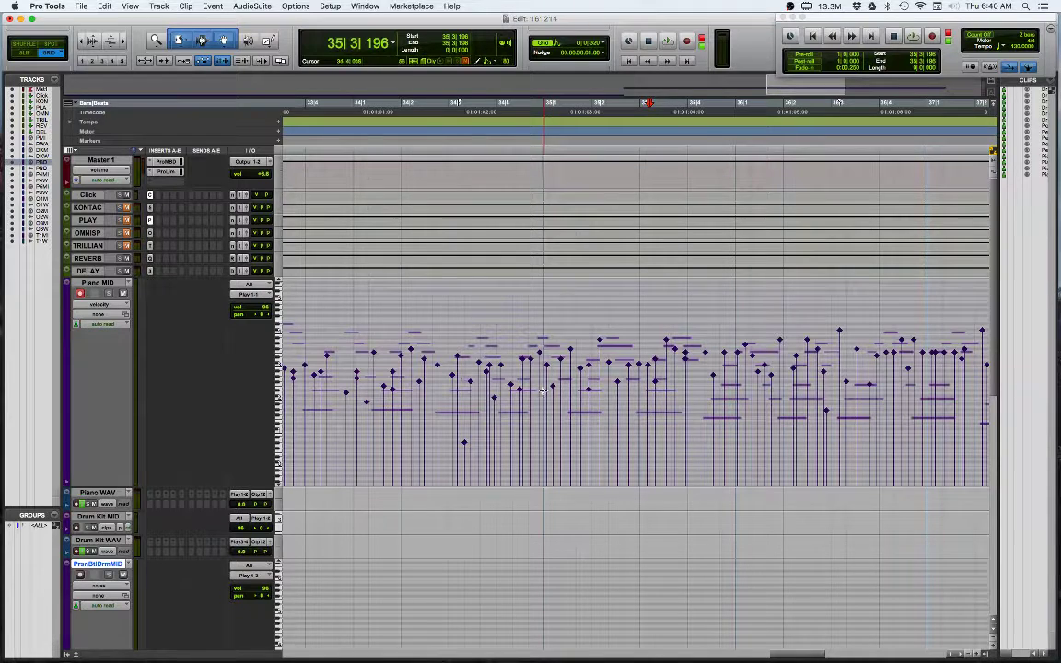
left_click_drag(552, 417, 883, 427)
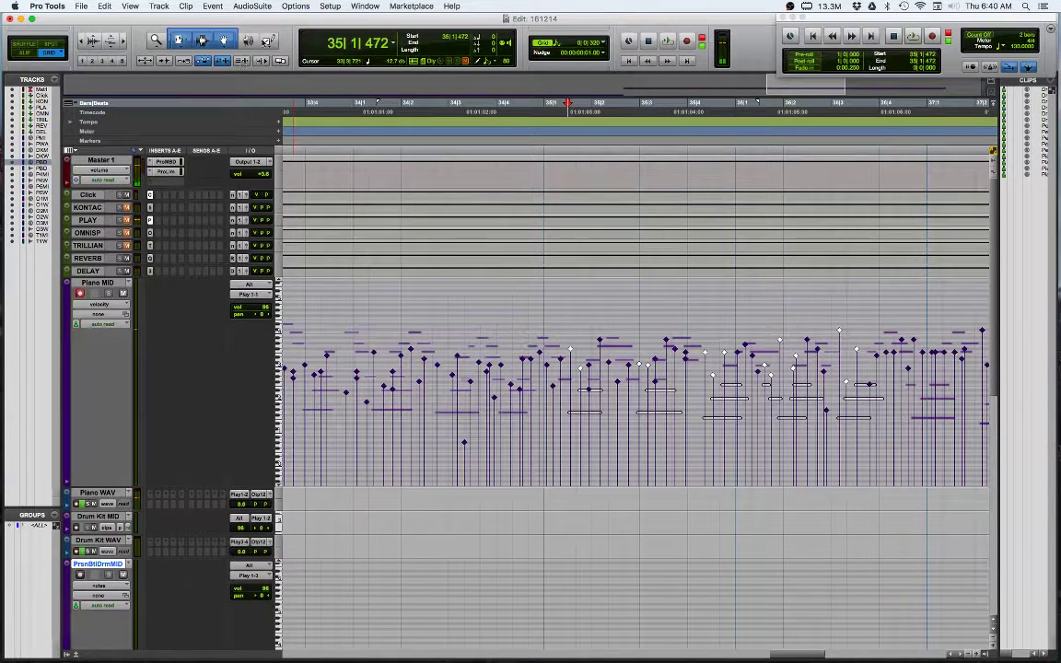
left_click(268, 41)
left_click_drag(502, 366, 882, 373)
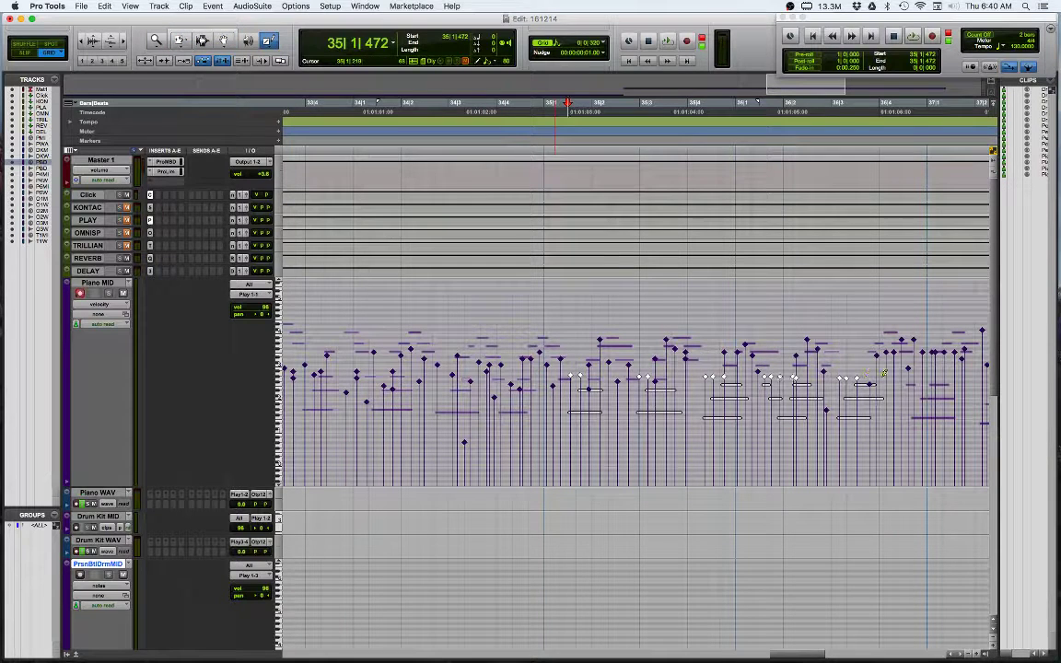
- Raise the selected low notes to near-maximum velocity with a pencilled line, play the passage and undo the velocity edits
mouse_move(498, 276)
left_mouse_down()
mouse_move(724, 294)
mouse_move(865, 291)
left_mouse_up()
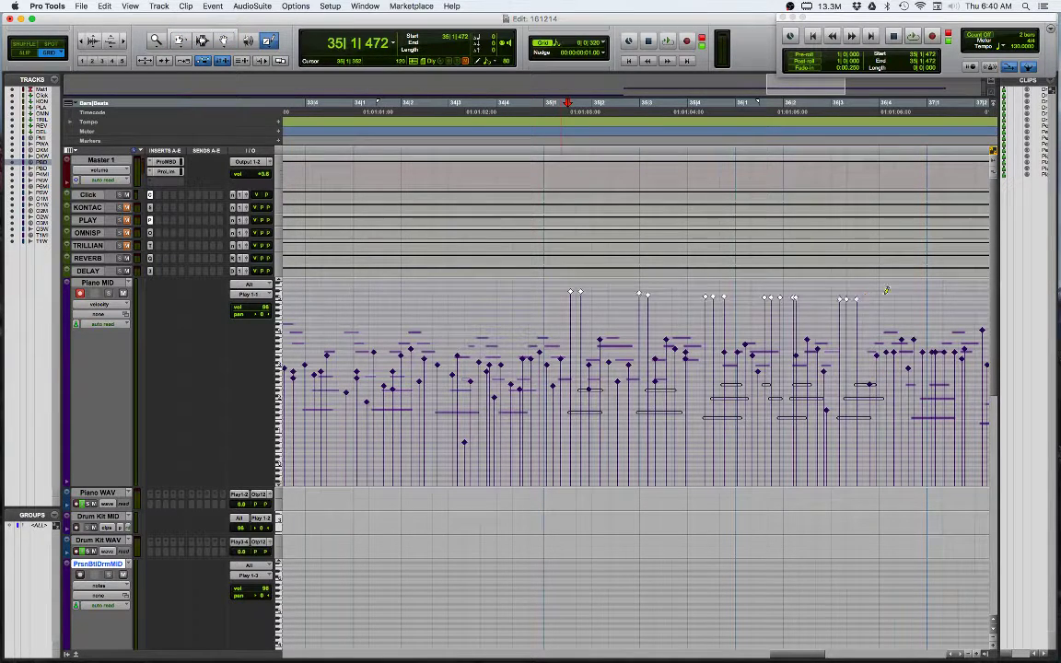
key("space")
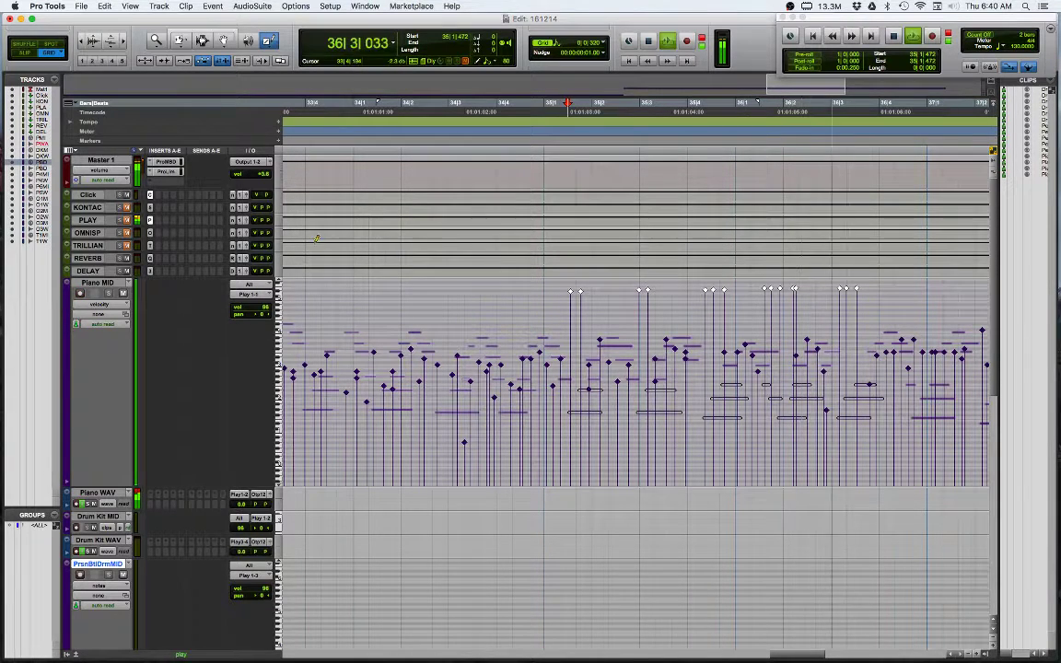
key("space")
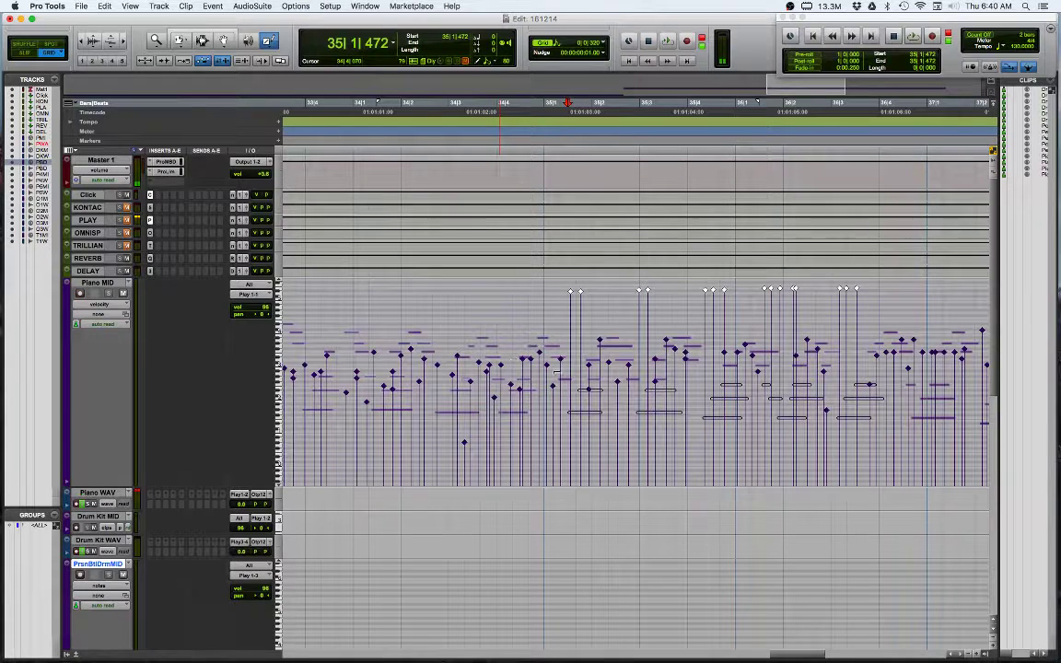
key("super+z")
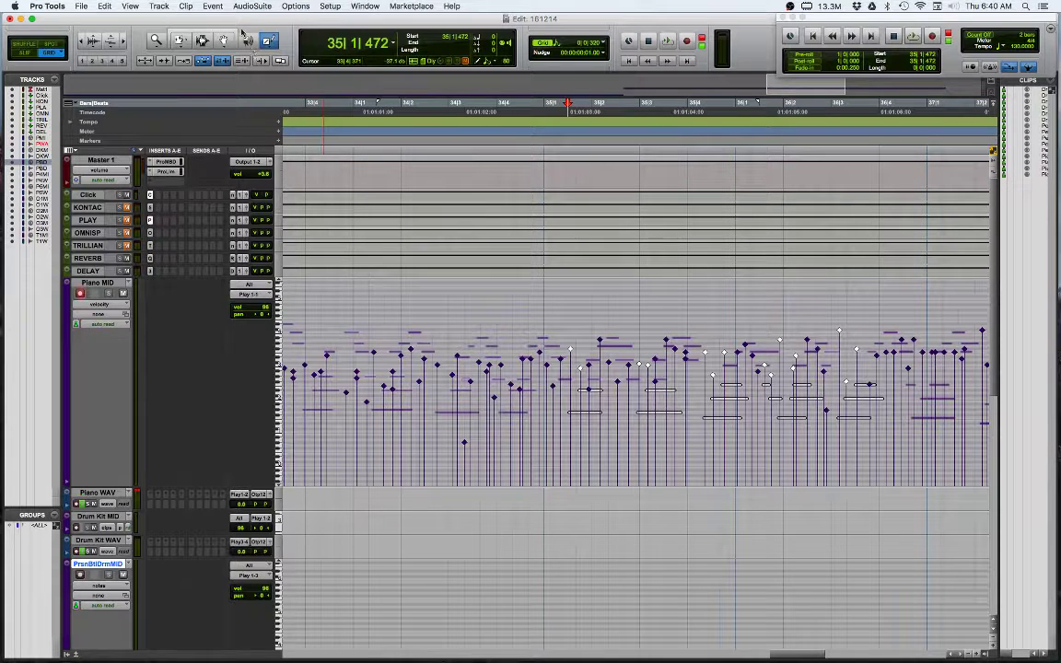
- Select the upper notes from 35|1|825 into bar 36, add individual low notes to the selection and exclude one high note
left_click(212, 31)
left_click_drag(574, 309, 834, 355)
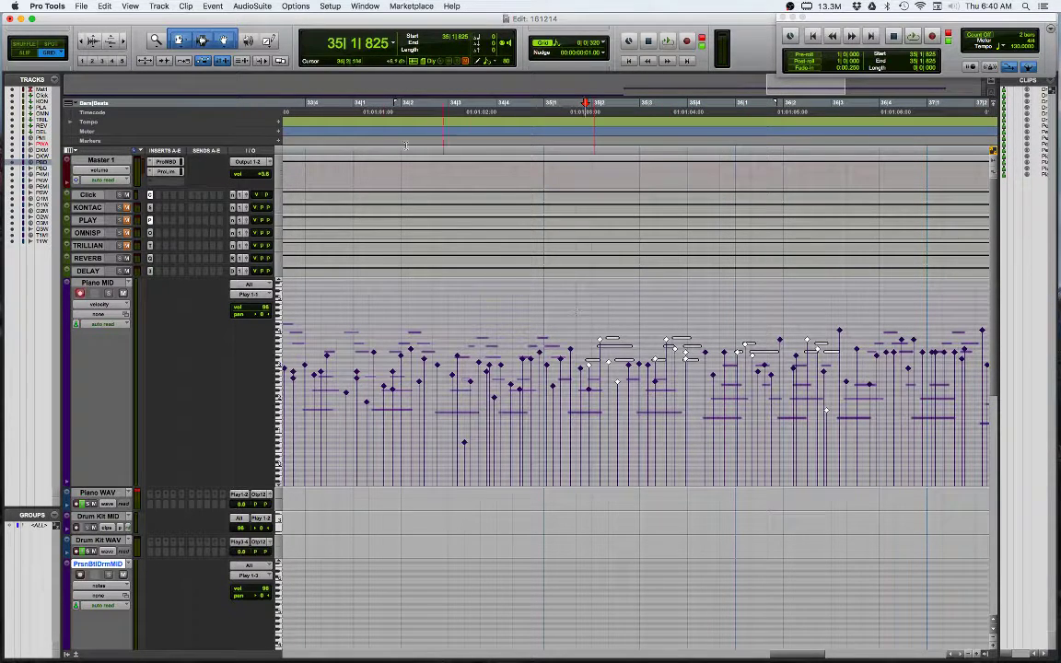
left_click(662, 393, "shift")
left_click(676, 414, "shift")
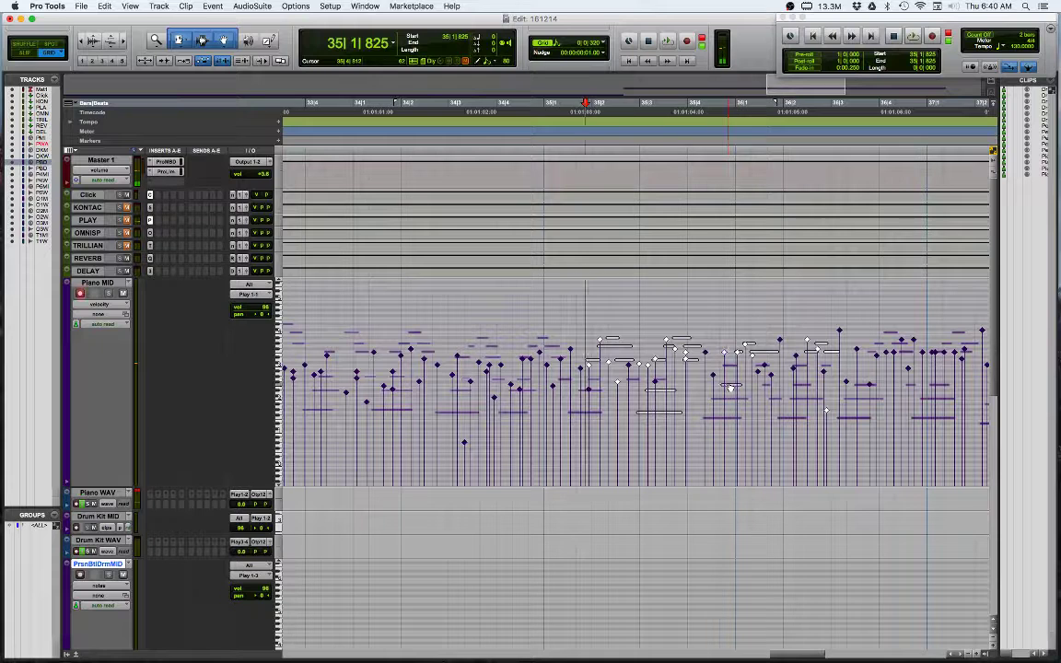
left_click(731, 385, "shift")
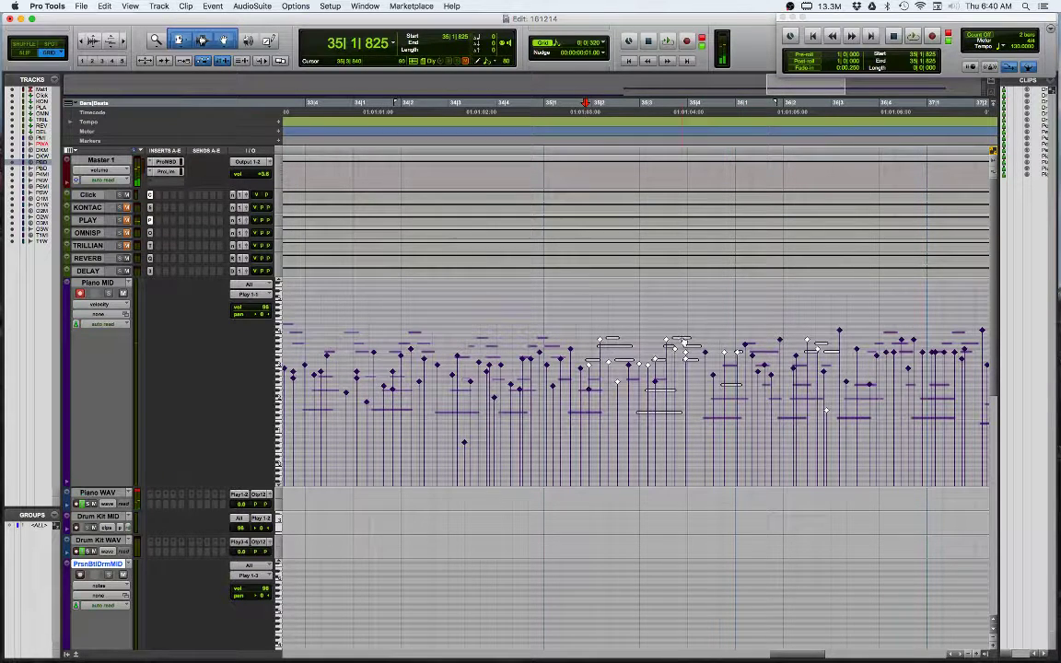
left_click(684, 340, "shift")
left_click(807, 398, "shift")
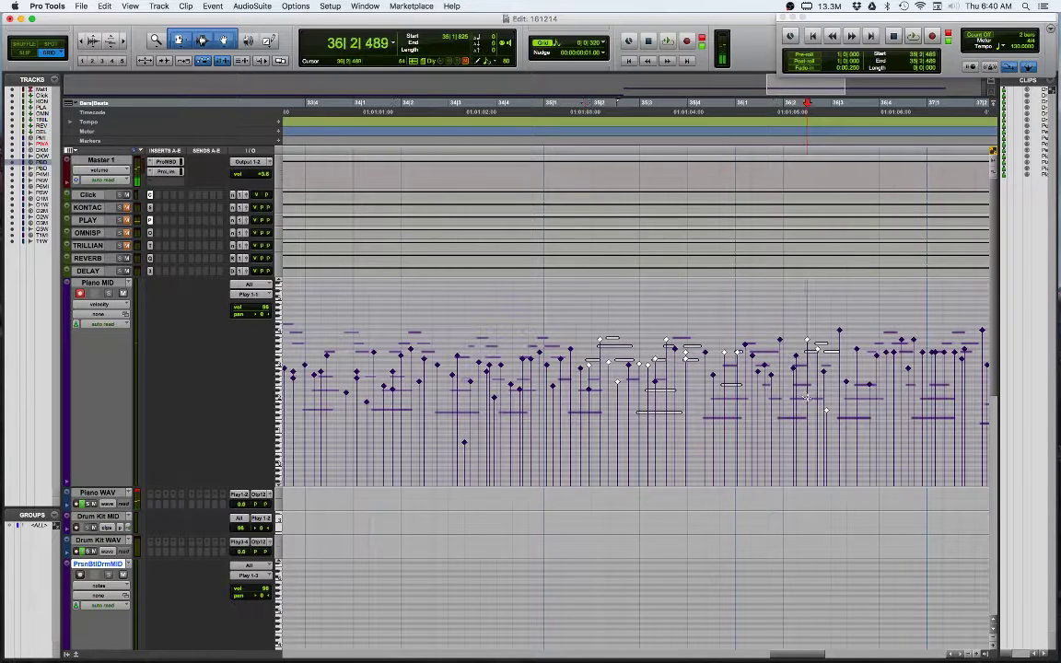
left_click(853, 400, "shift")
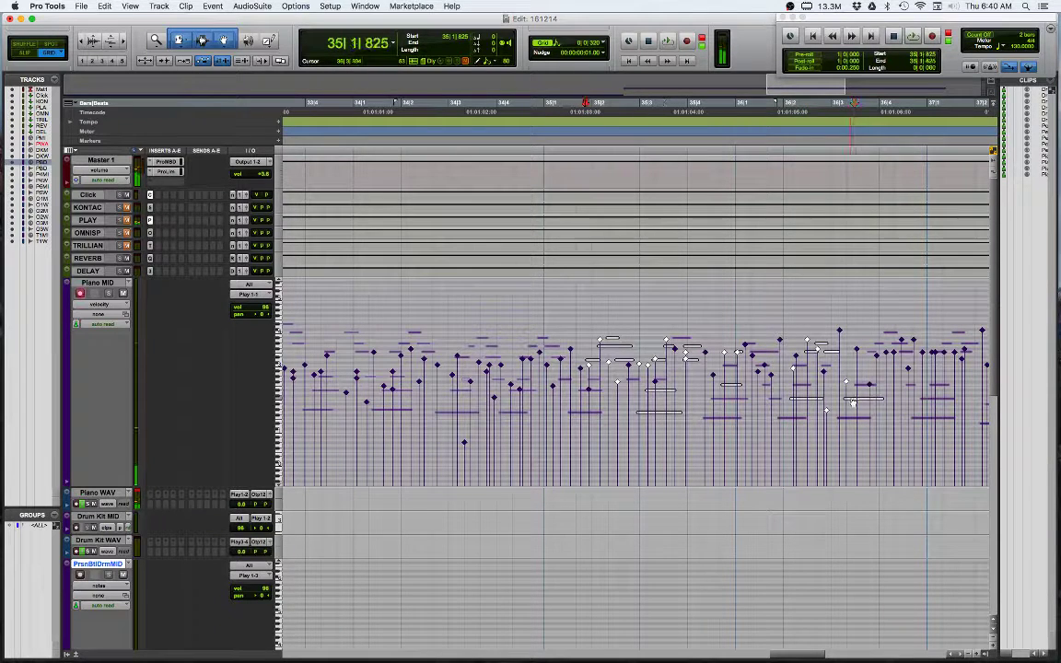
- Pencil a freehand velocity contour over the selected notes from 35|2 into bar 36, dipping to lower velocities at the end of each phrase
left_click(270, 41)
left_click(275, 48)
left_click(278, 46)
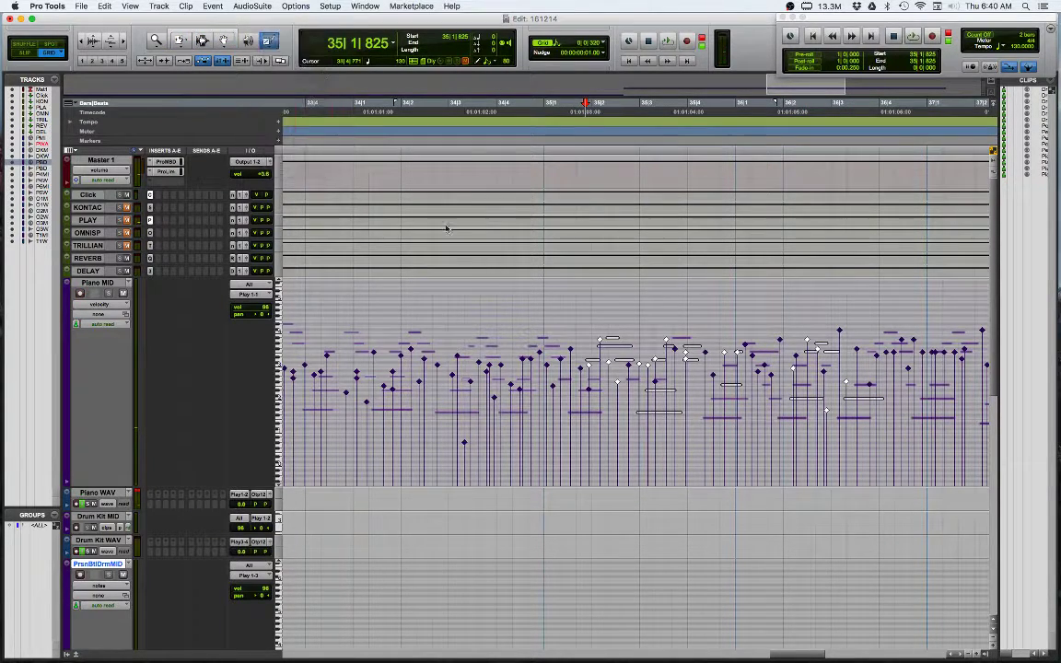
left_click_drag(600, 357, 709, 394)
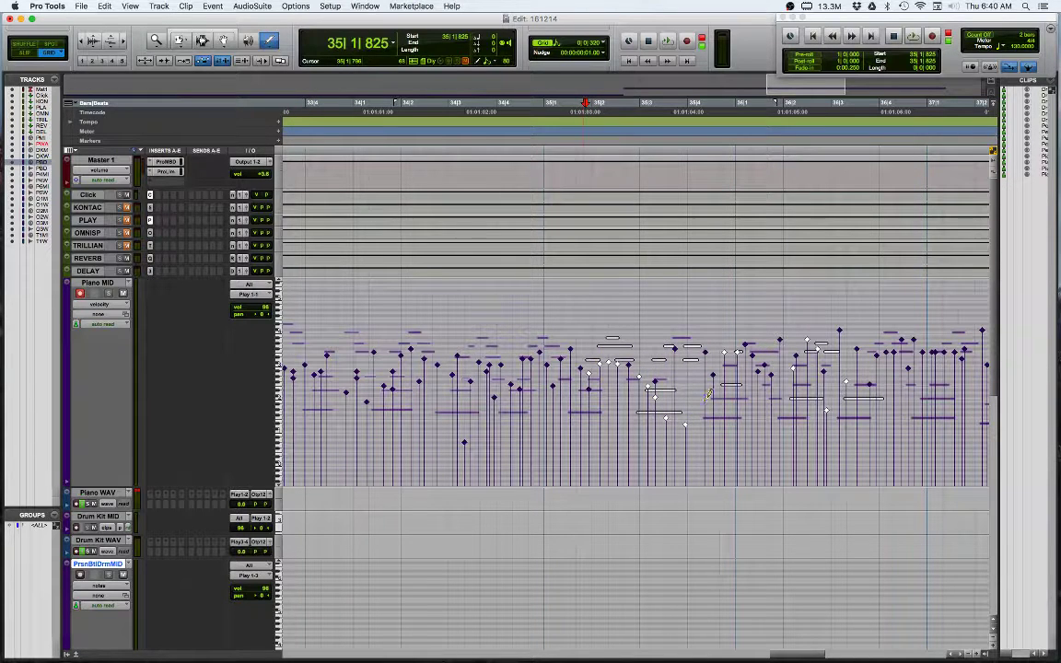
mouse_move(782, 390)
left_mouse_down()
mouse_move(809, 419)
mouse_move(853, 426)
left_mouse_up()
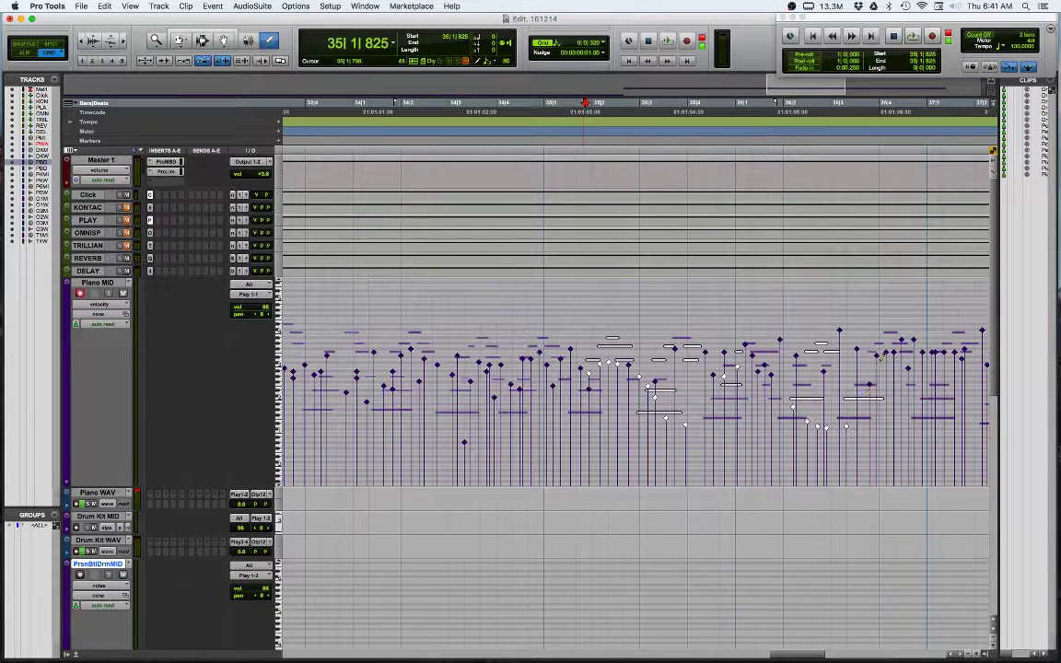
- Play back the reshaped passage from 35|2|000 and stop it after bar 37 begins
left_click(586, 112)
key("space")
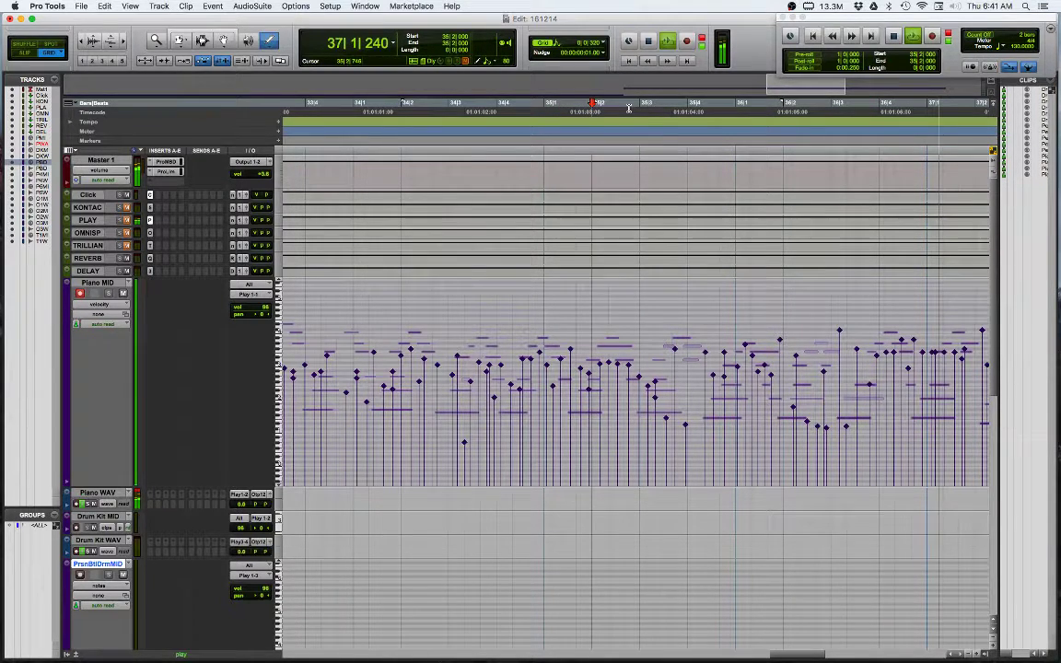
key("space")
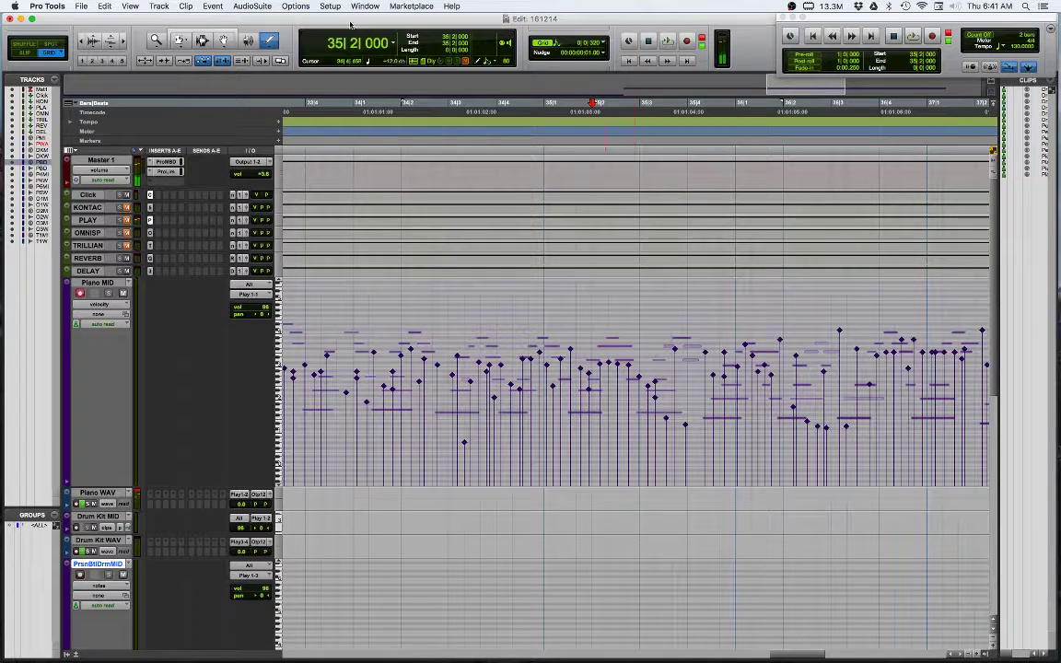
- Return to the Smart Tool, select the whole Piano MID-04 clip in clips view and switch the track back to velocity view
left_click(191, 30)
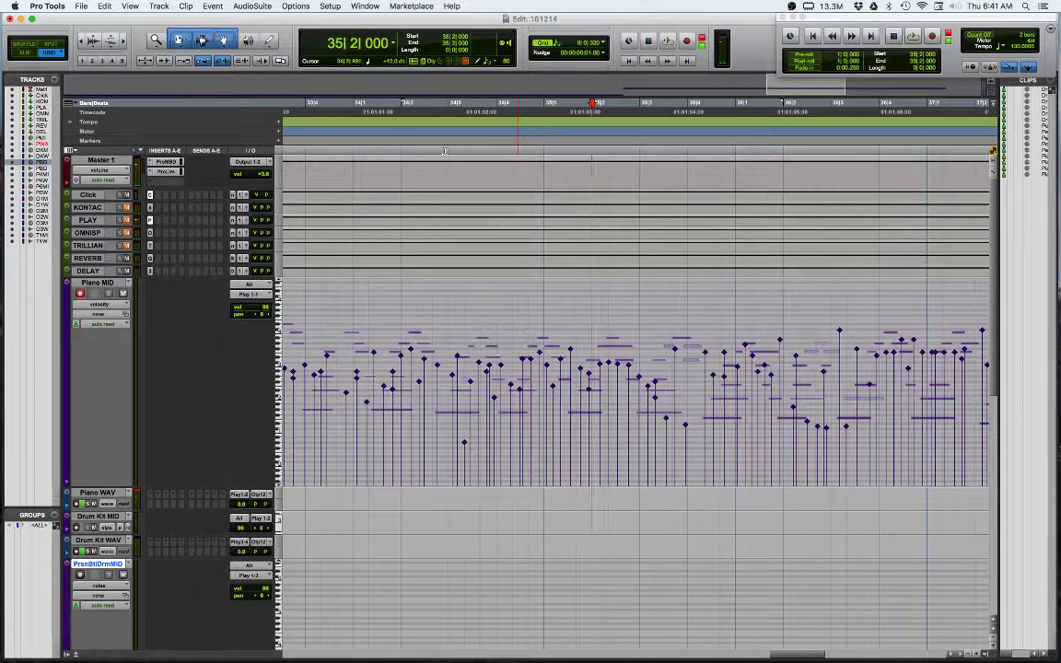
key("t")
key("t")
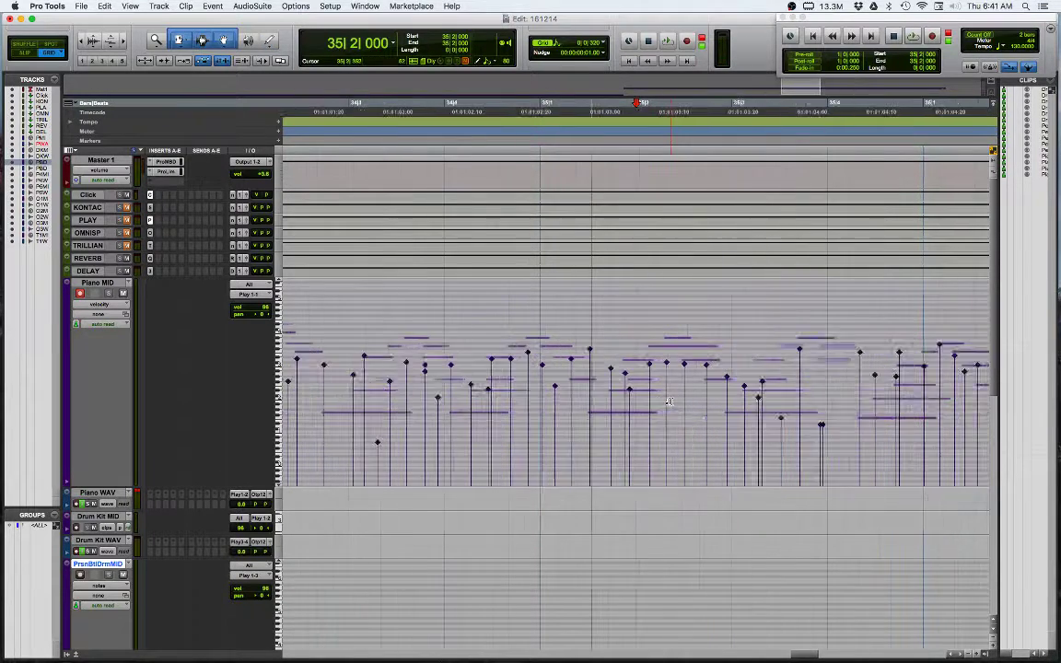
key("r")
key("r")
key("r")
scroll(673, 402, "down", 2)
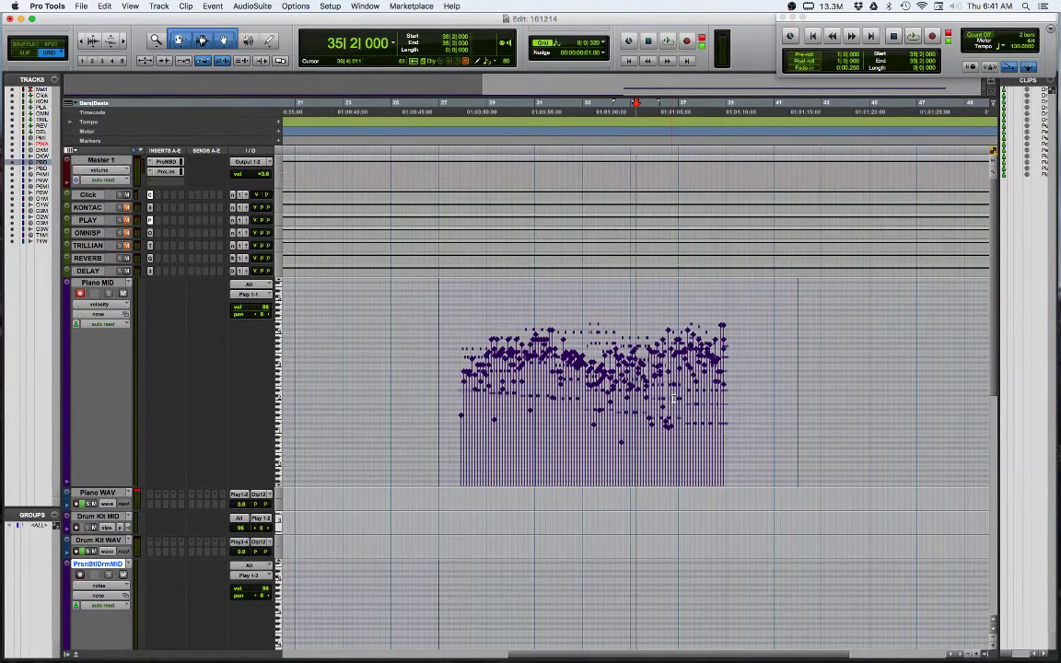
scroll(673, 403, "up", 1)
scroll(675, 399, "down", 1)
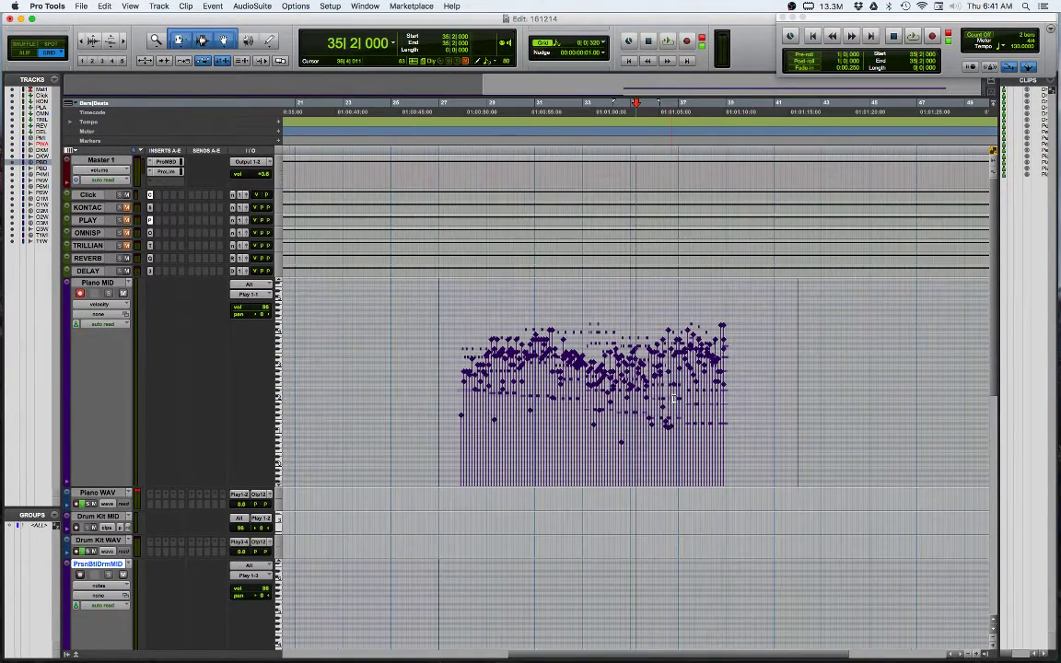
left_click(100, 304)
left_click(96, 286)
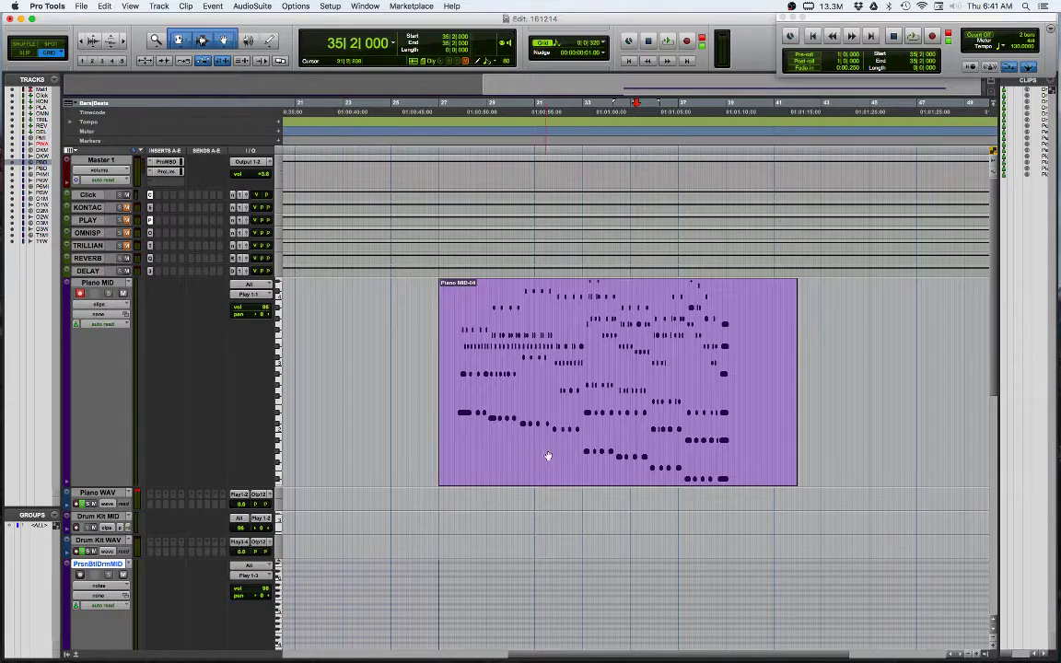
left_click(100, 304)
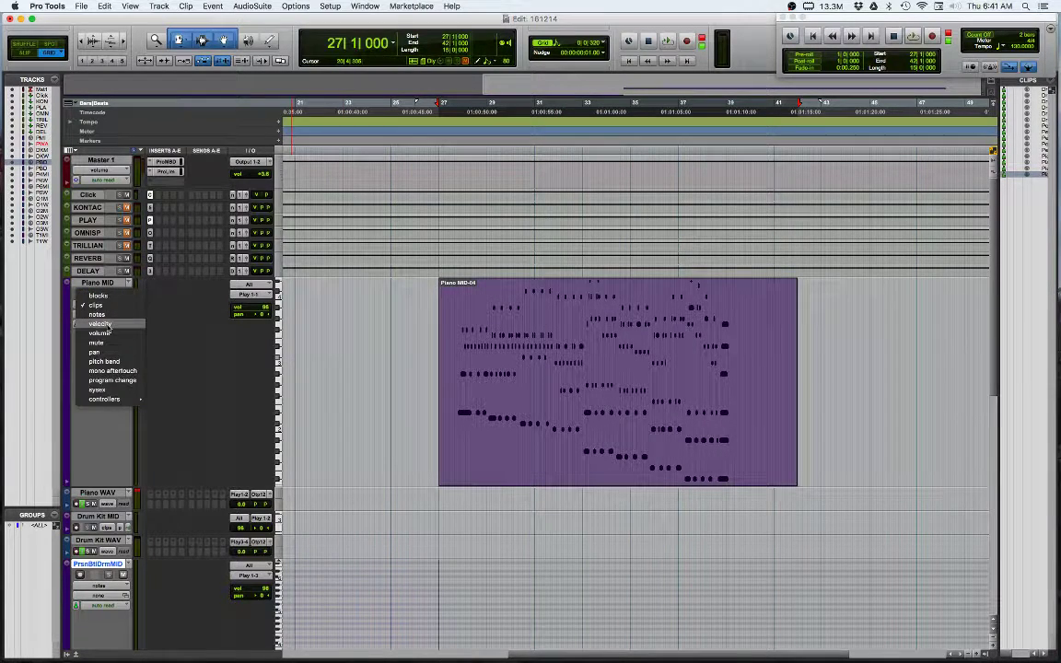
left_click(101, 327)
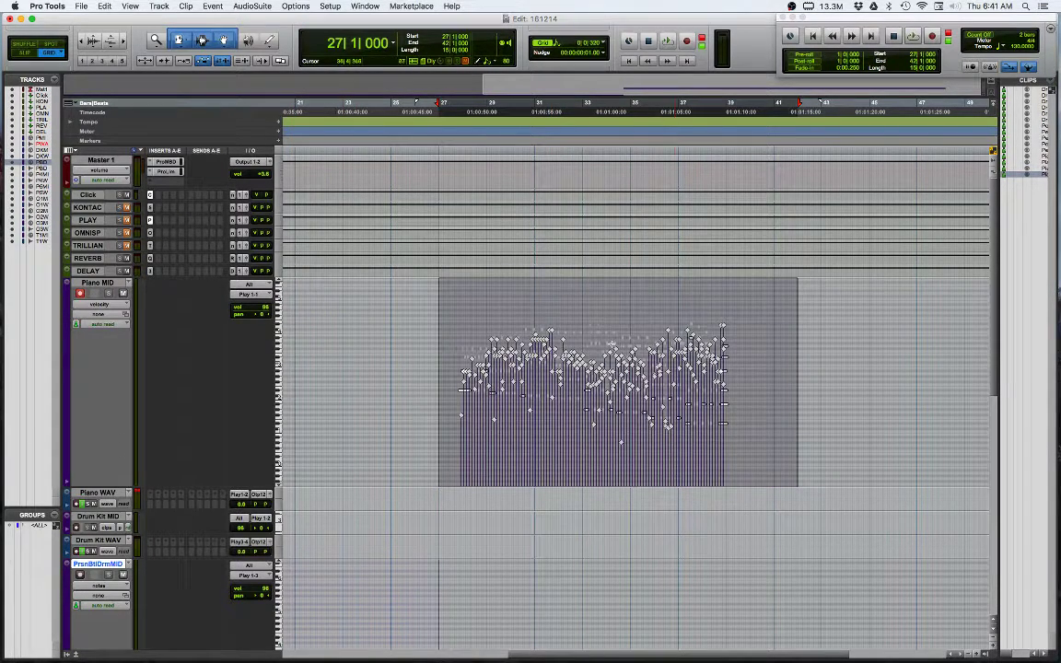
- Pencil a wavy freehand velocity contour across the notes of the selected clip and play it back from bar 27
left_click(270, 42)
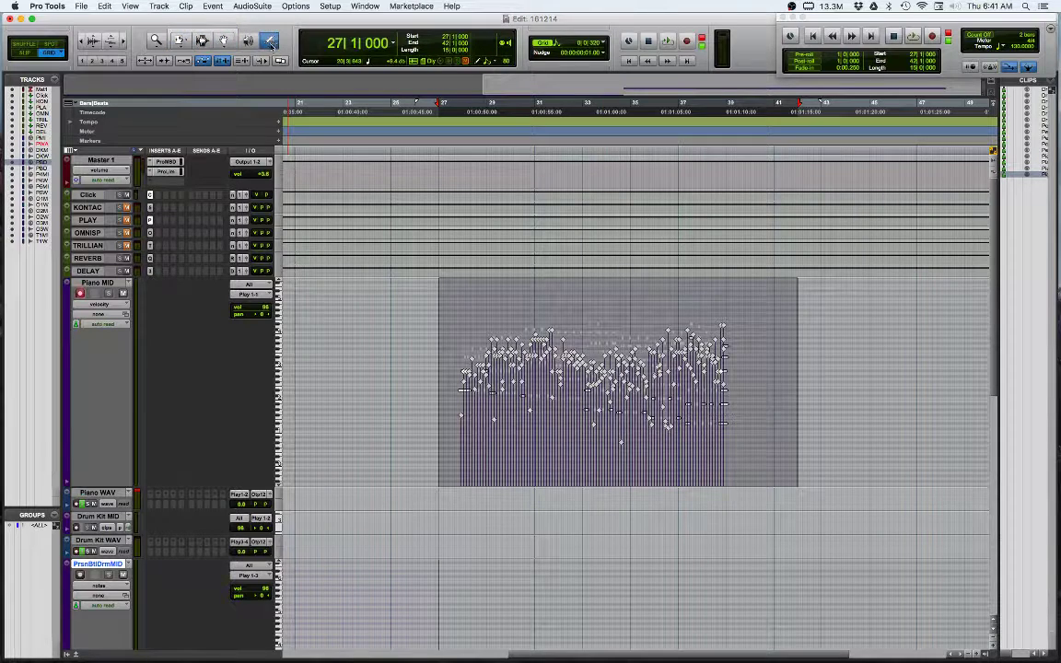
mouse_move(463, 373)
left_mouse_down()
mouse_move(548, 394)
mouse_move(592, 377)
mouse_move(620, 395)
mouse_move(668, 392)
mouse_move(729, 361)
left_mouse_up()
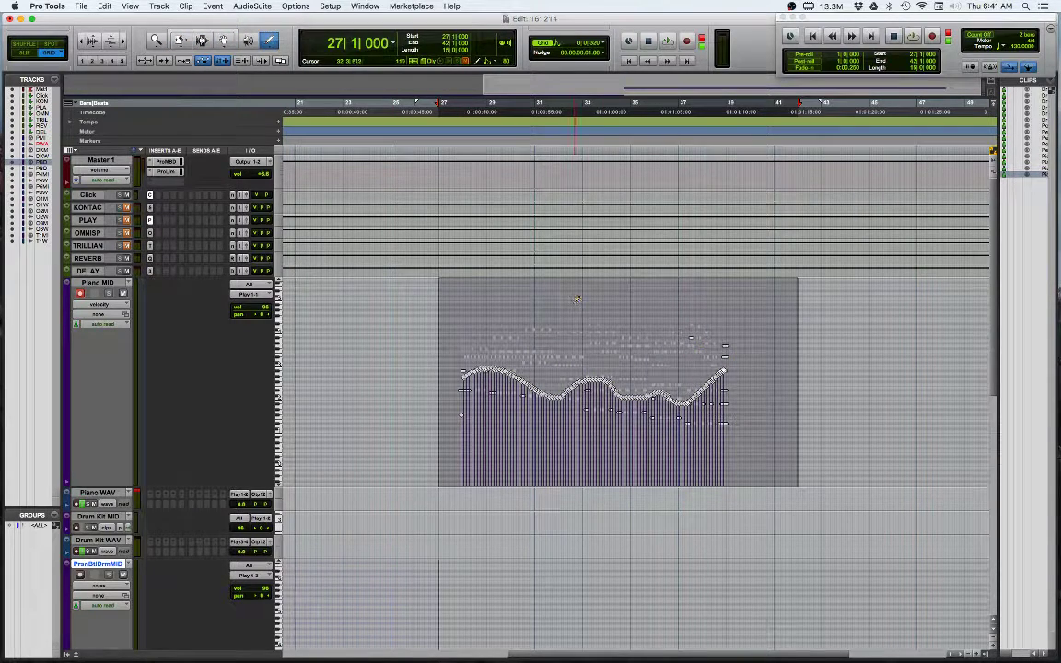
key("space")
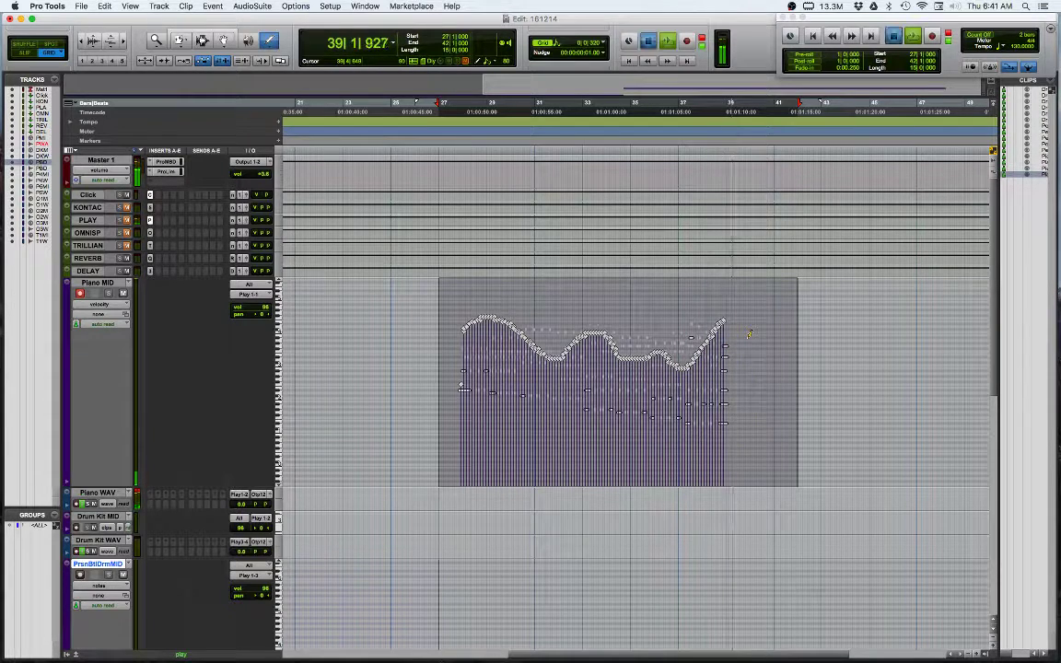
key("space")
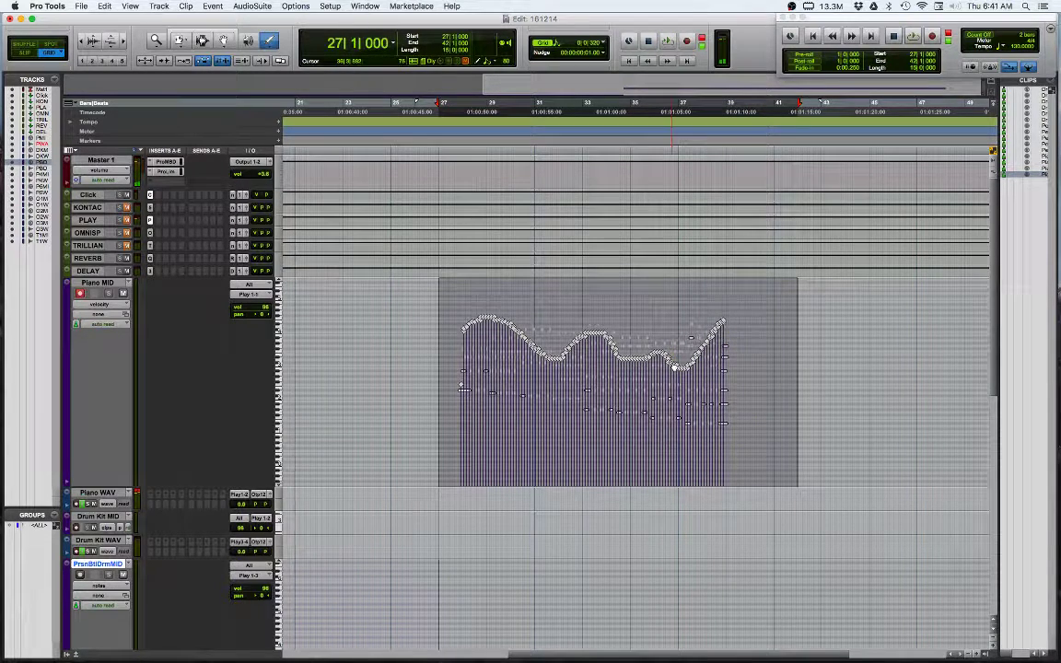